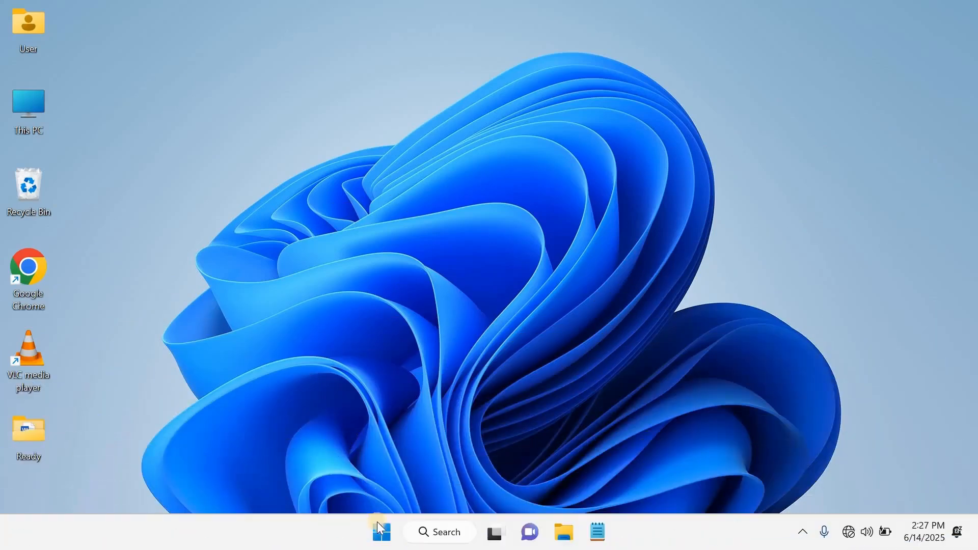
# Launch Excel, maximize its window and create a blank workbook
pyautogui.click(380, 536)
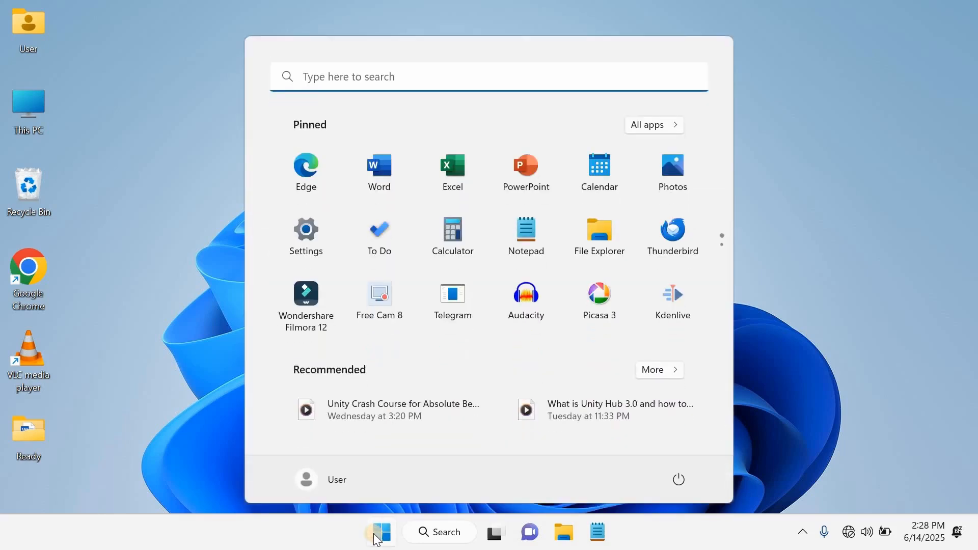
pyautogui.click(441, 184)
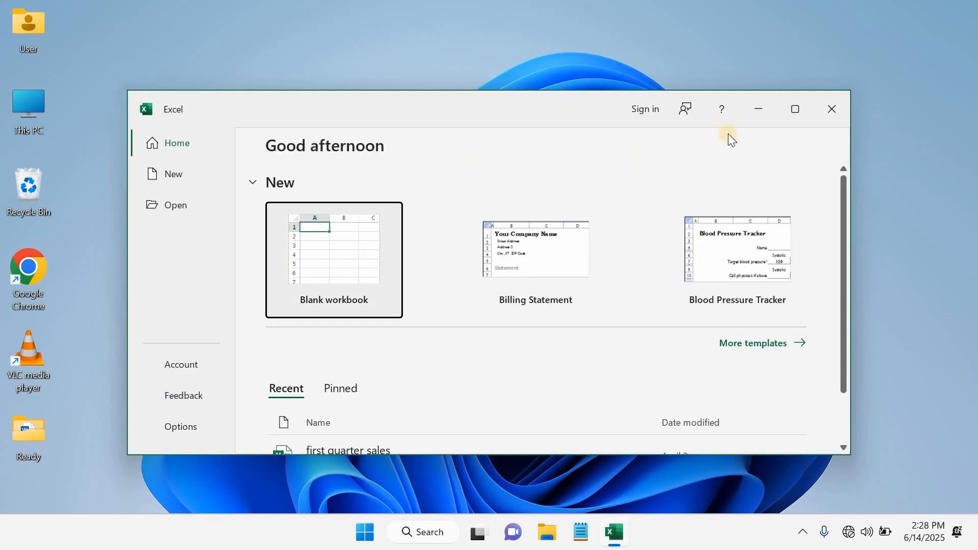
pyautogui.click(795, 115)
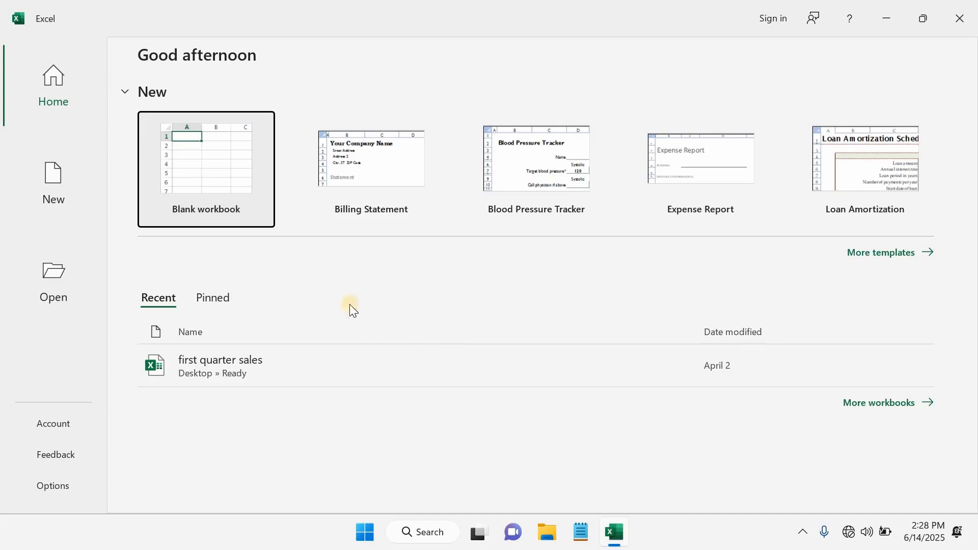
pyautogui.click(212, 163)
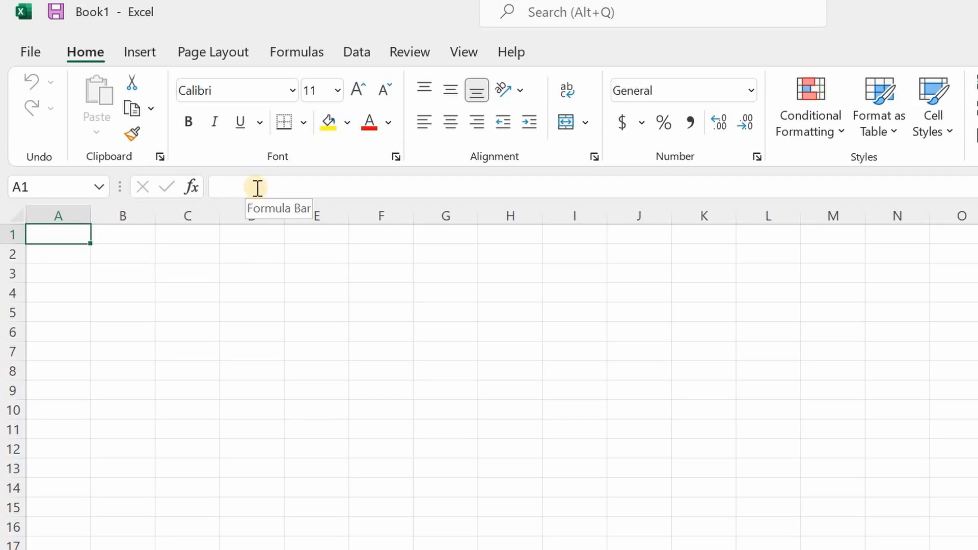
pyautogui.click(238, 185)
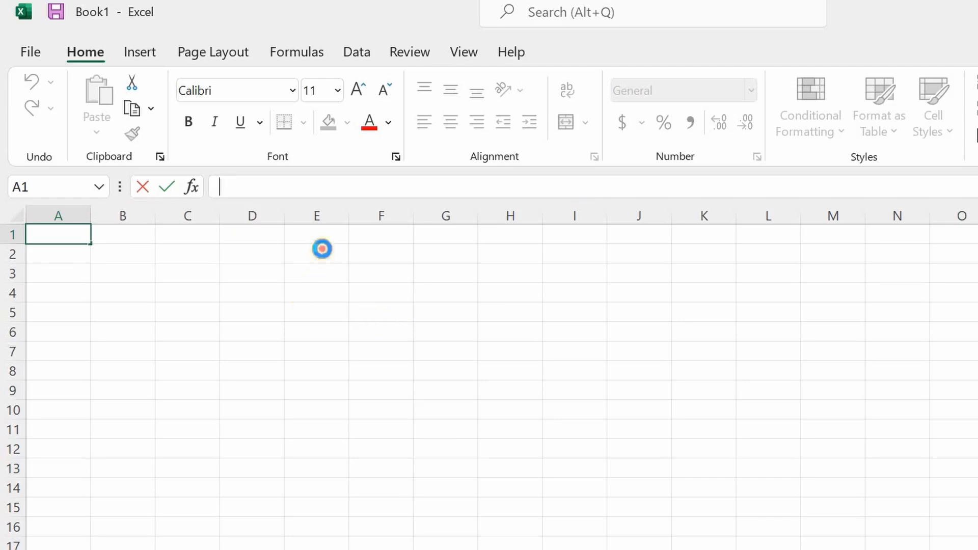
pyautogui.moveTo(321, 250); pyautogui.dragTo(316, 293)
pyautogui.moveTo(317, 434); pyautogui.dragTo(319, 484)
pyautogui.moveTo(437, 277); pyautogui.dragTo(437, 497)
pyautogui.moveTo(625, 280); pyautogui.dragTo(633, 502)
pyautogui.click(309, 372)
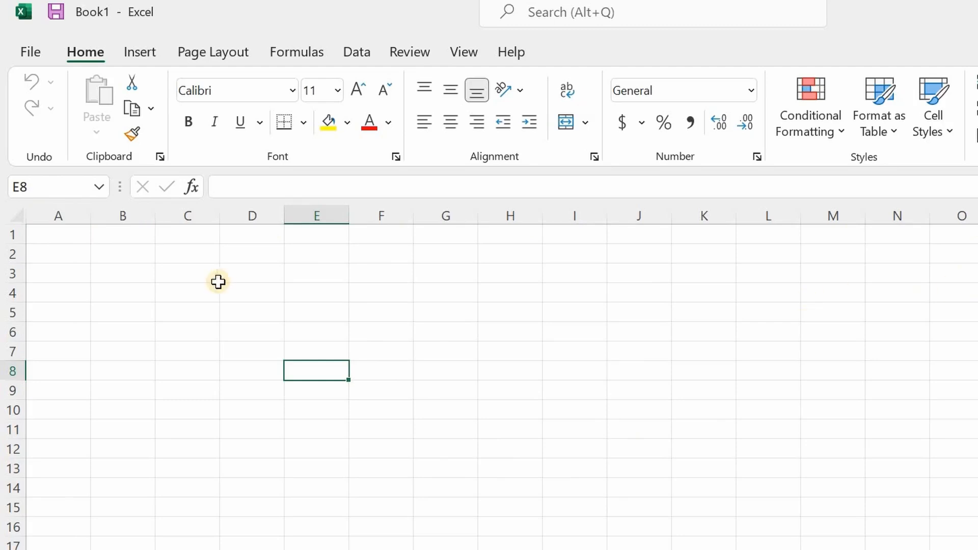
pyautogui.moveTo(41, 241); pyautogui.dragTo(472, 239)
pyautogui.moveTo(80, 311); pyautogui.dragTo(467, 323)
pyautogui.click(127, 372)
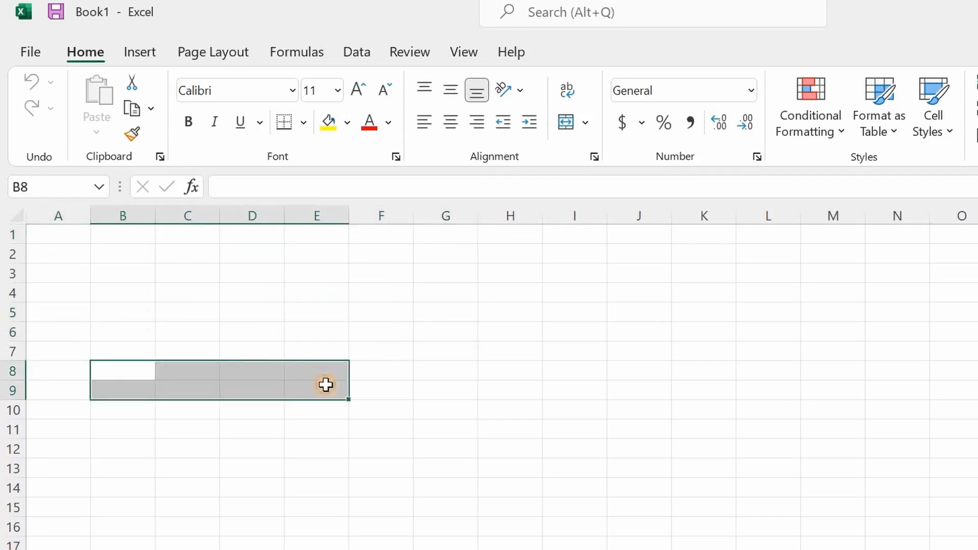
pyautogui.click(148, 316)
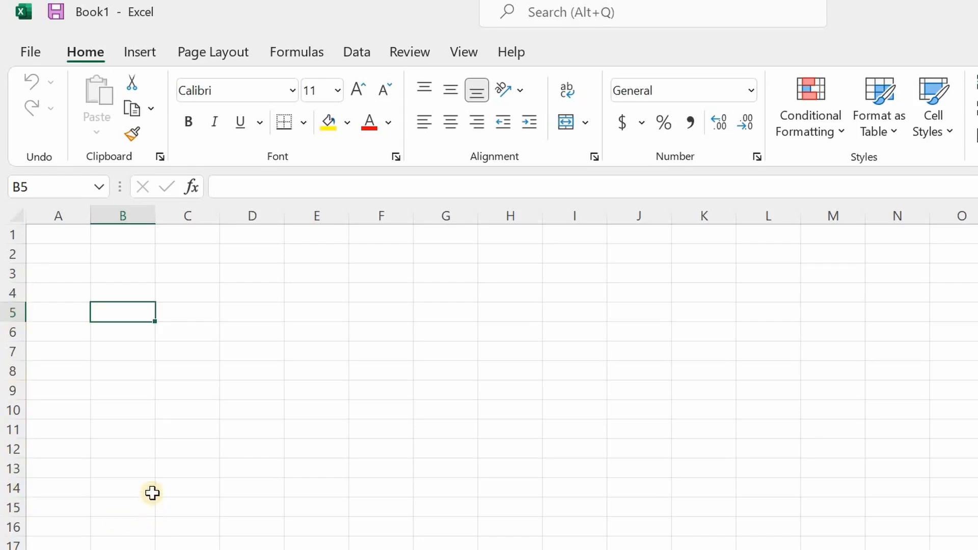
pyautogui.click(187, 410)
pyautogui.moveTo(339, 267); pyautogui.dragTo(336, 522)
pyautogui.moveTo(123, 390); pyautogui.dragTo(729, 384)
pyautogui.click(470, 350)
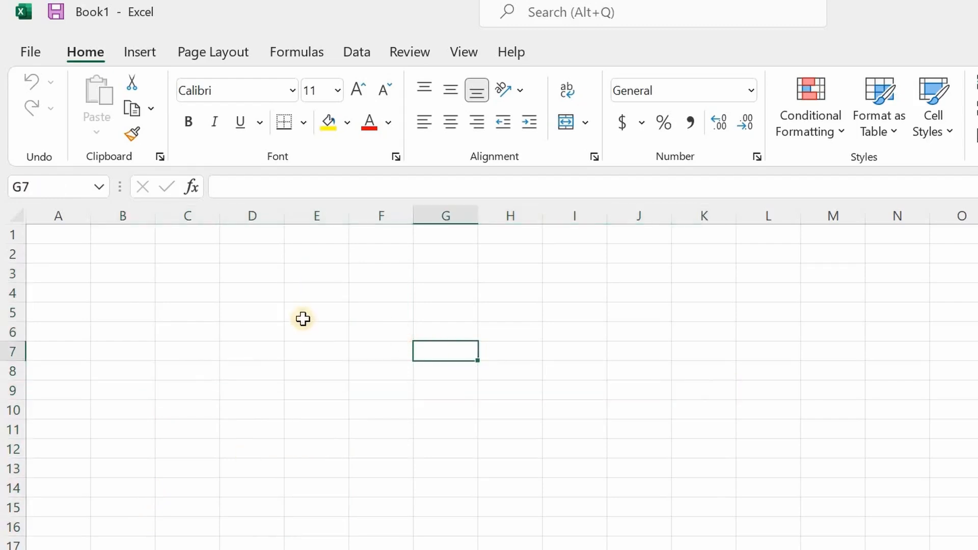
pyautogui.click(185, 332)
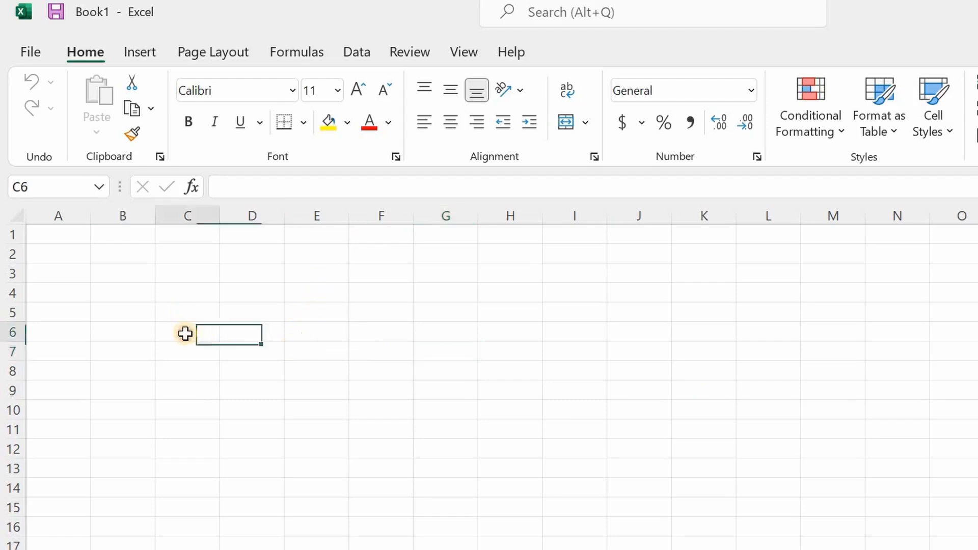
pyautogui.click(244, 306)
pyautogui.click(390, 292)
pyautogui.click(484, 352)
pyautogui.click(332, 406)
pyautogui.click(210, 367)
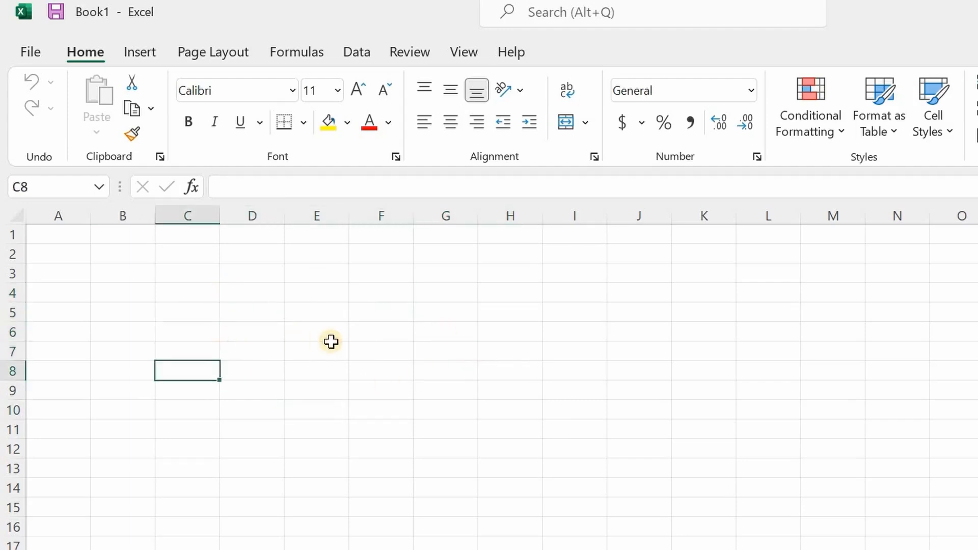
pyautogui.click(308, 310)
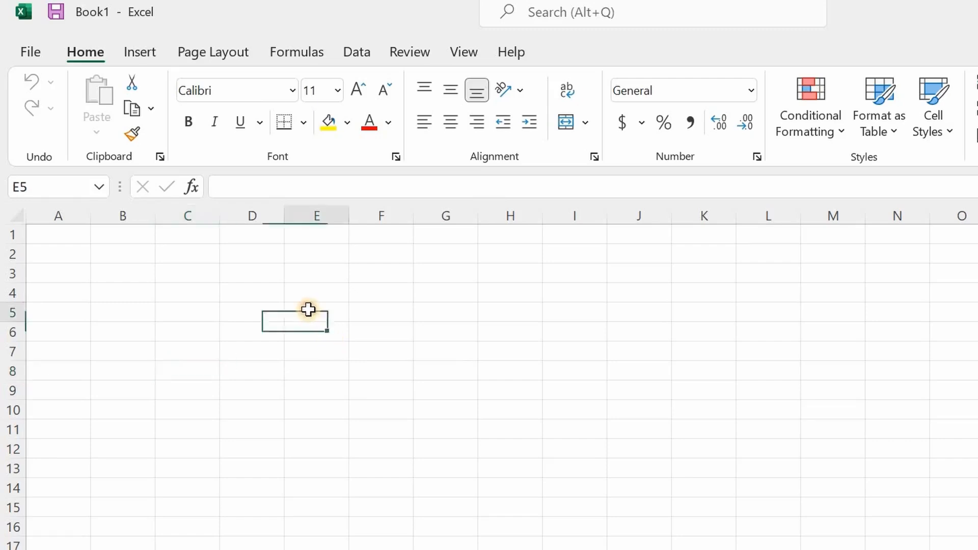
pyautogui.click(516, 316)
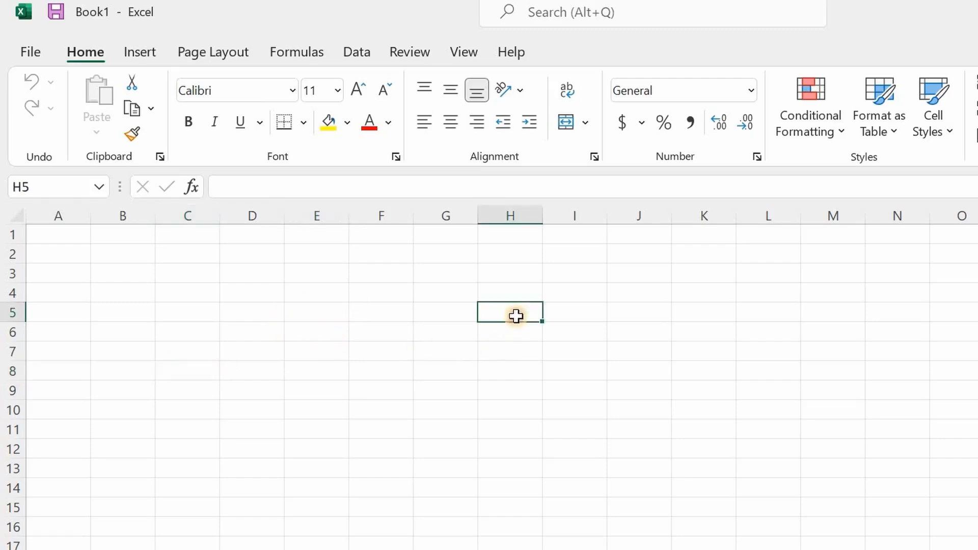
pyautogui.click(451, 372)
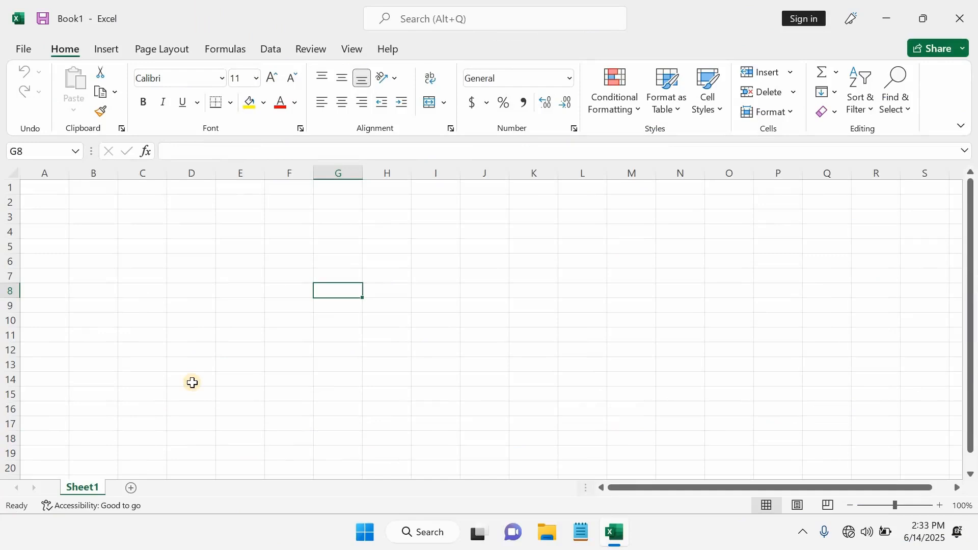
pyautogui.click(371, 337)
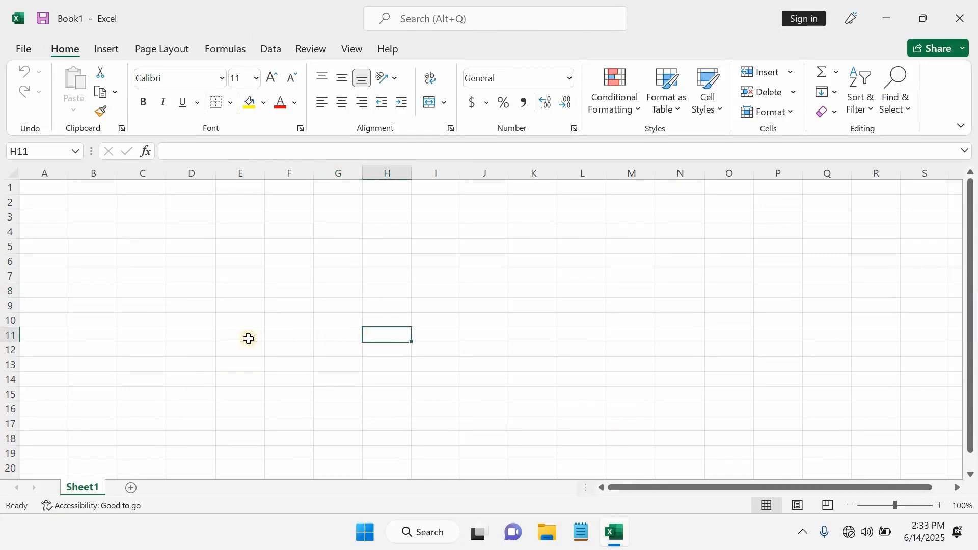
pyautogui.click(95, 219)
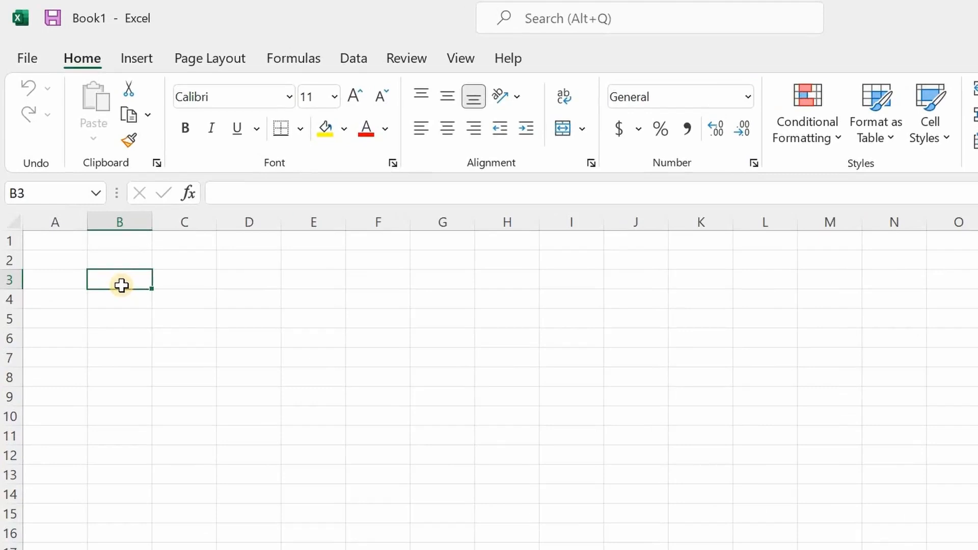
# Enter the heading S/NO in cell A1
pyautogui.click(72, 247)
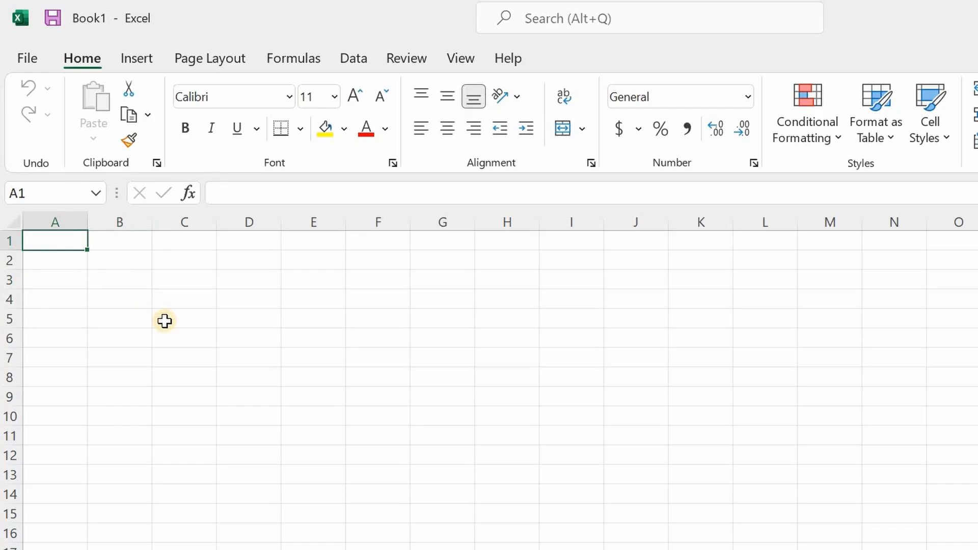
pyautogui.write('s/n')
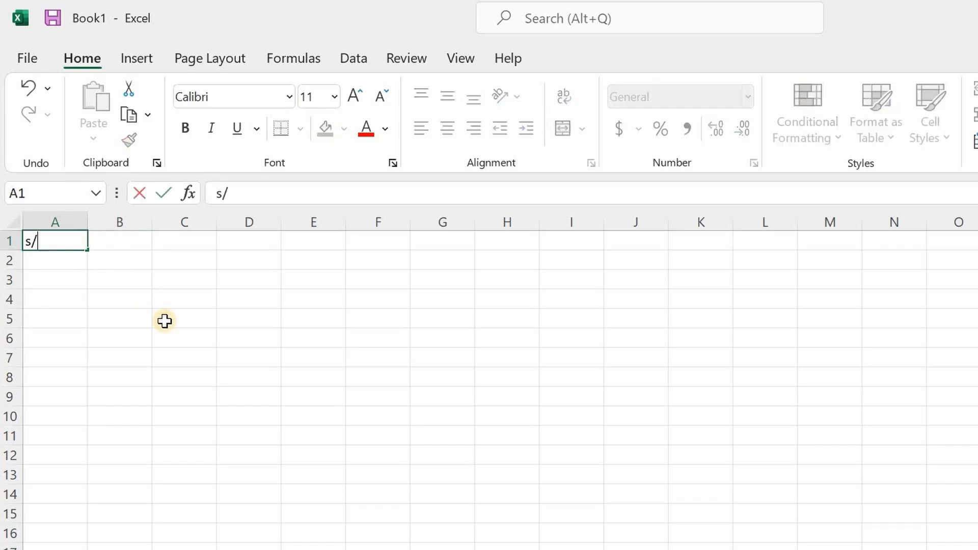
pyautogui.press('BackSpace')
pyautogui.press('BackSpace')
pyautogui.press('BackSpace')
pyautogui.write('S/NO')
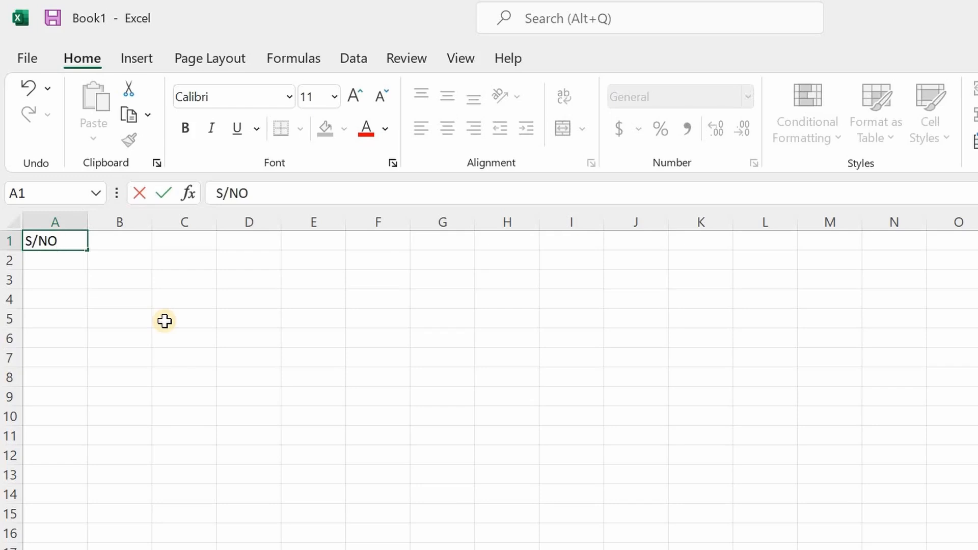
pyautogui.press('Tab')
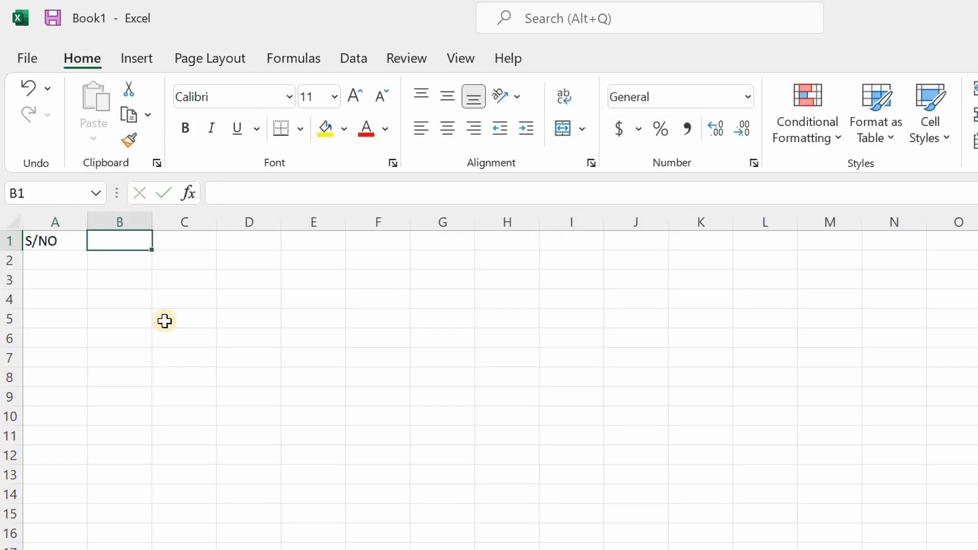
# Enter the headings ITEM, QTY and AMOUNT in cells B1, C1 and D1
pyautogui.write('T')
pyautogui.press('BackSpace')
pyautogui.write('ITEM')
pyautogui.press('Tab')
pyautogui.write('QTY')
pyautogui.press('Tab')
pyautogui.write('AMOUNT')
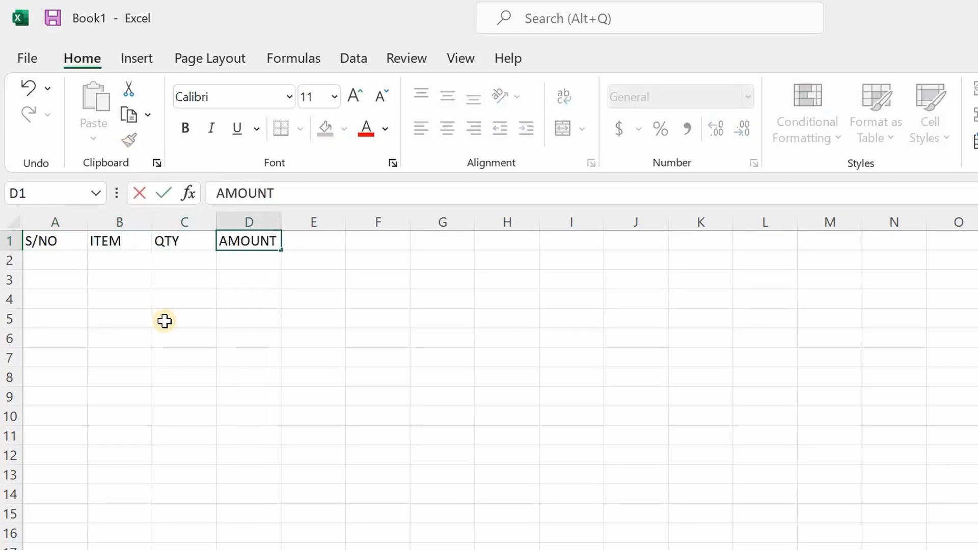
pyautogui.press('Return')
pyautogui.press('Return')
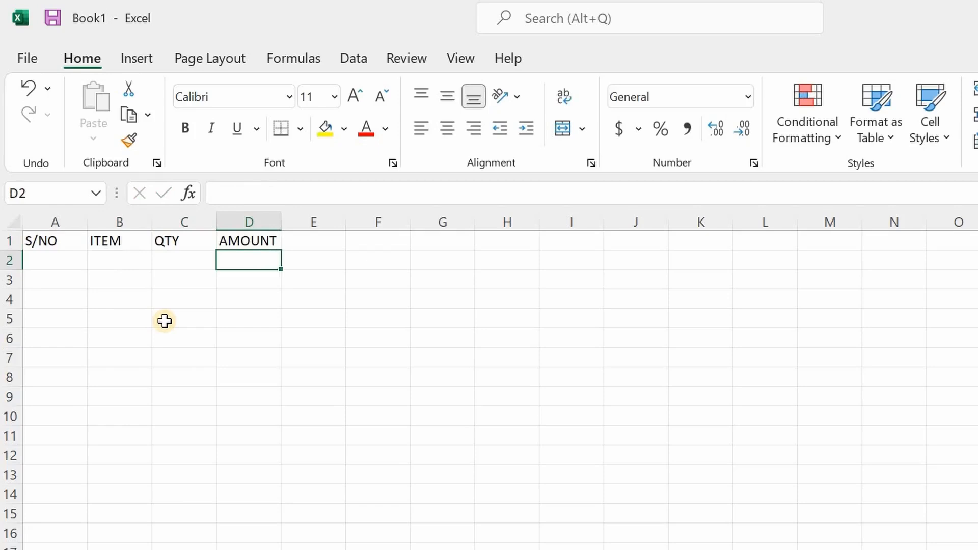
# Fill the S/NO column with 1, 2, 3, 5 and 6 in cells A2 to A6
pyautogui.click(48, 275)
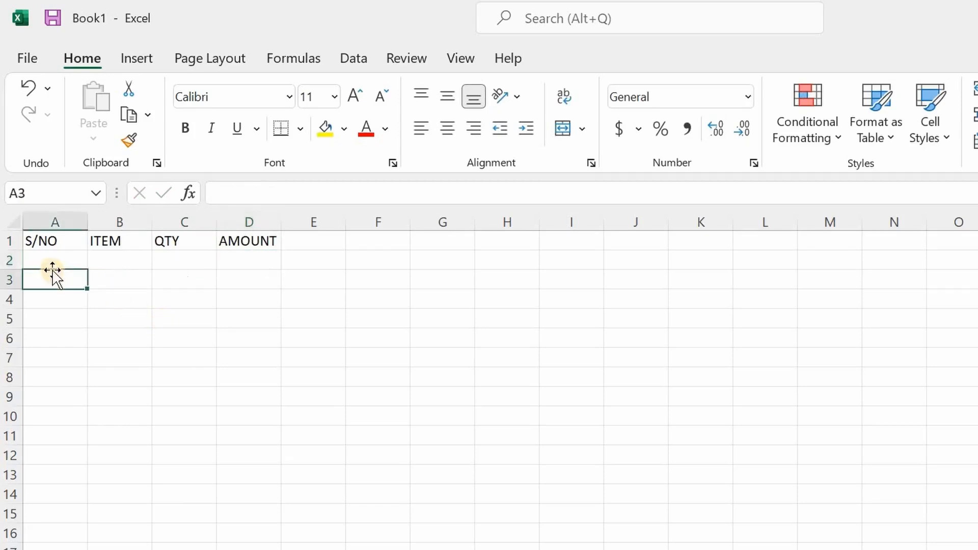
pyautogui.click(53, 258)
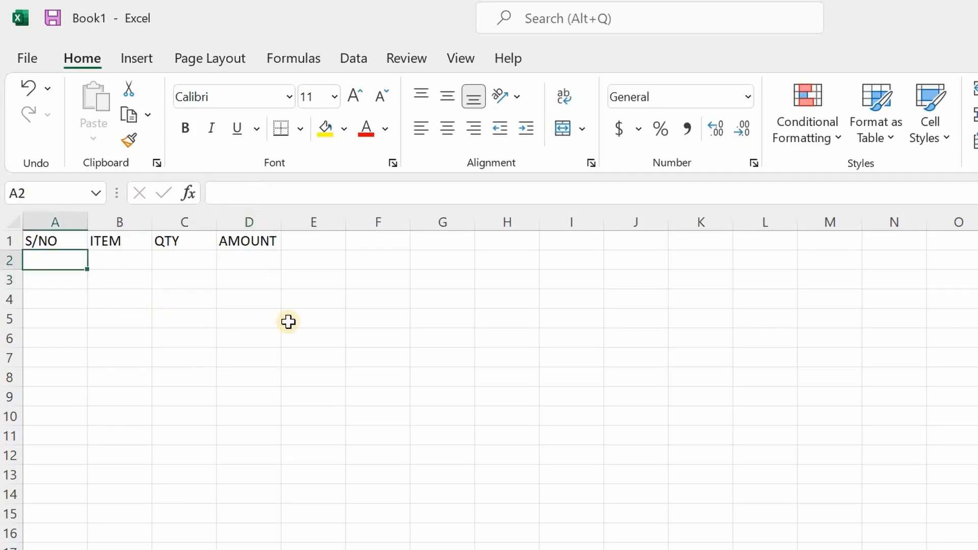
pyautogui.write('1')
pyautogui.press('Return')
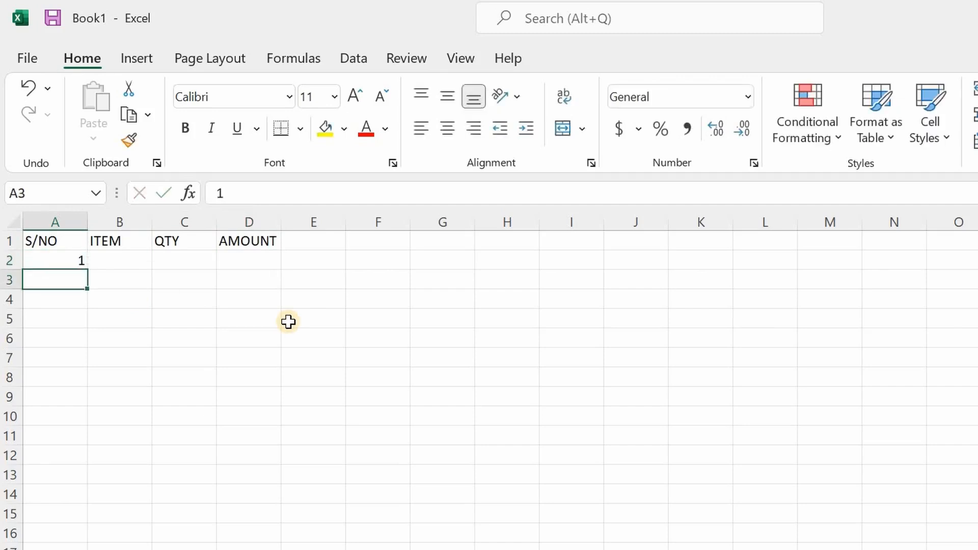
pyautogui.write('2')
pyautogui.press('Return')
pyautogui.write('3')
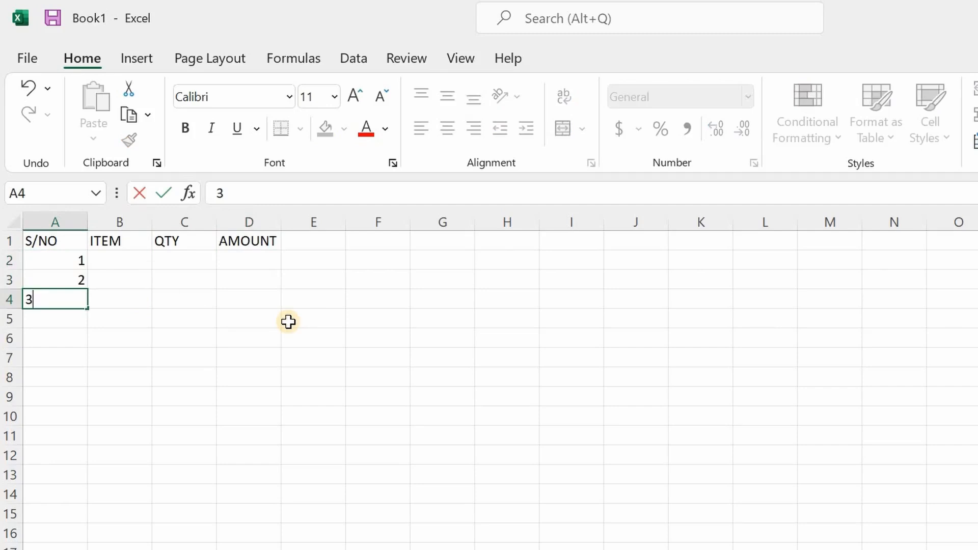
pyautogui.press('Return')
pyautogui.write('5')
pyautogui.press('Return')
pyautogui.write('6')
pyautogui.press('Return')
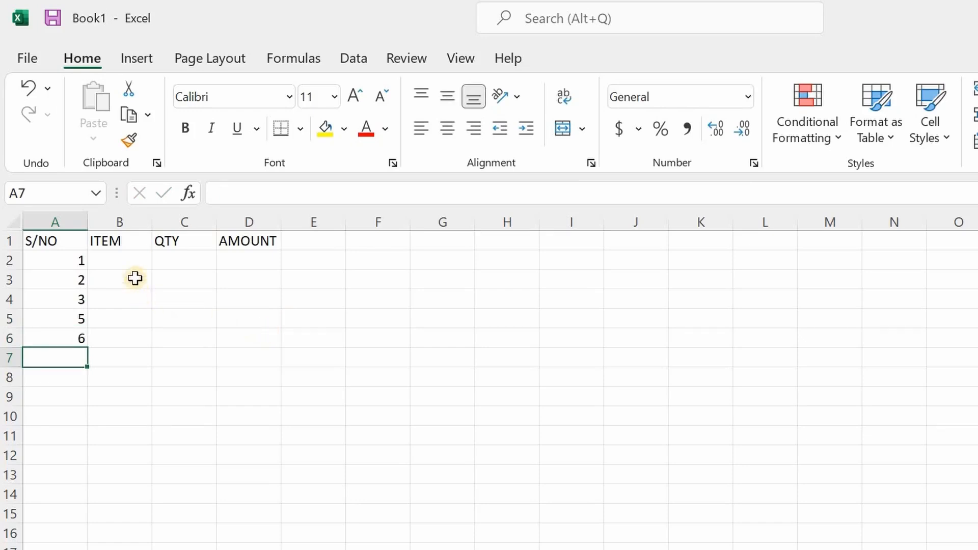
# Enter TELEVISION in cell B2 and widen column B so that the text fits with room to spare
pyautogui.click(132, 263)
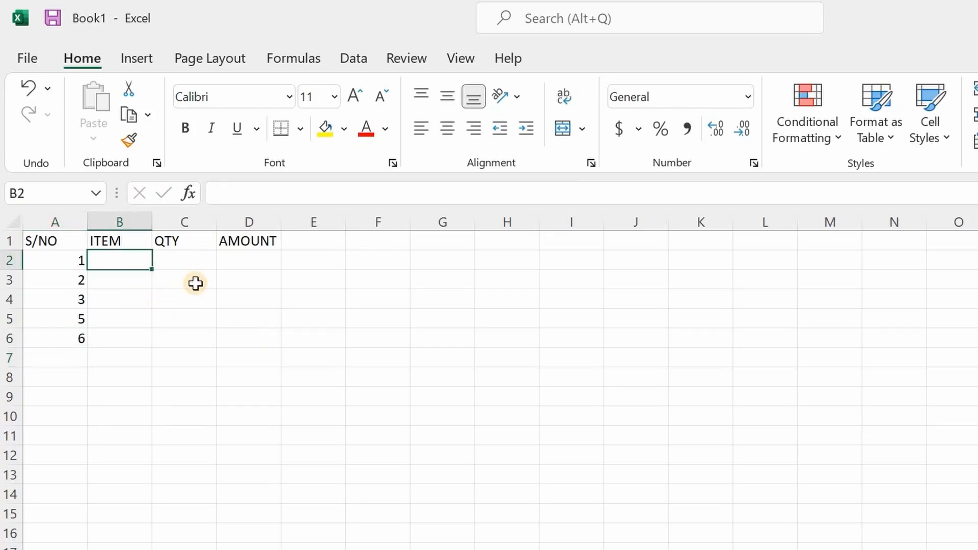
pyautogui.write('TELEVI')
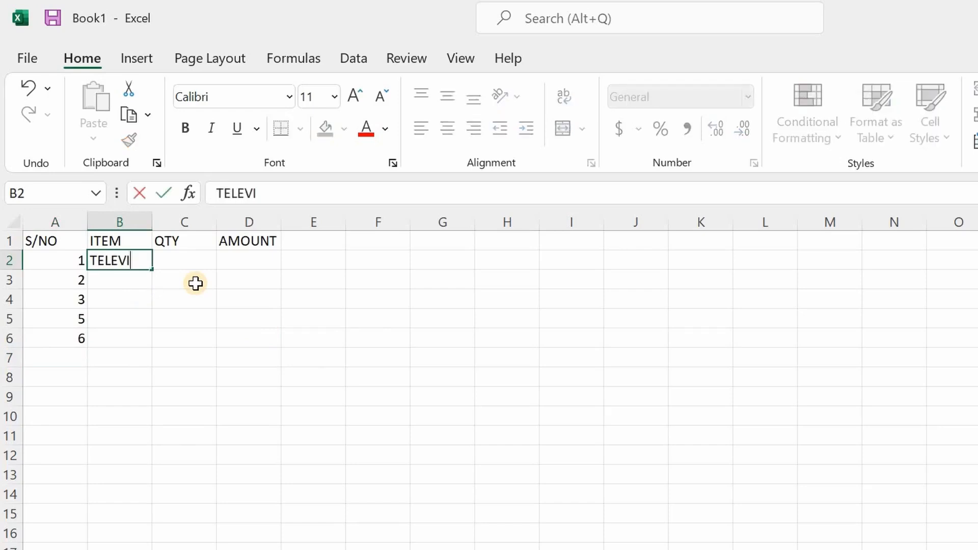
pyautogui.write('SION')
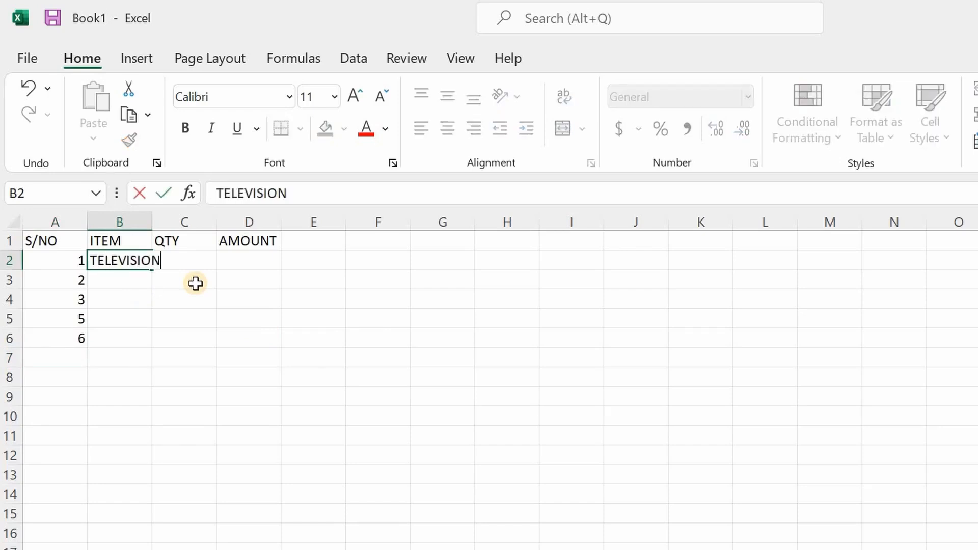
pyautogui.click(203, 338)
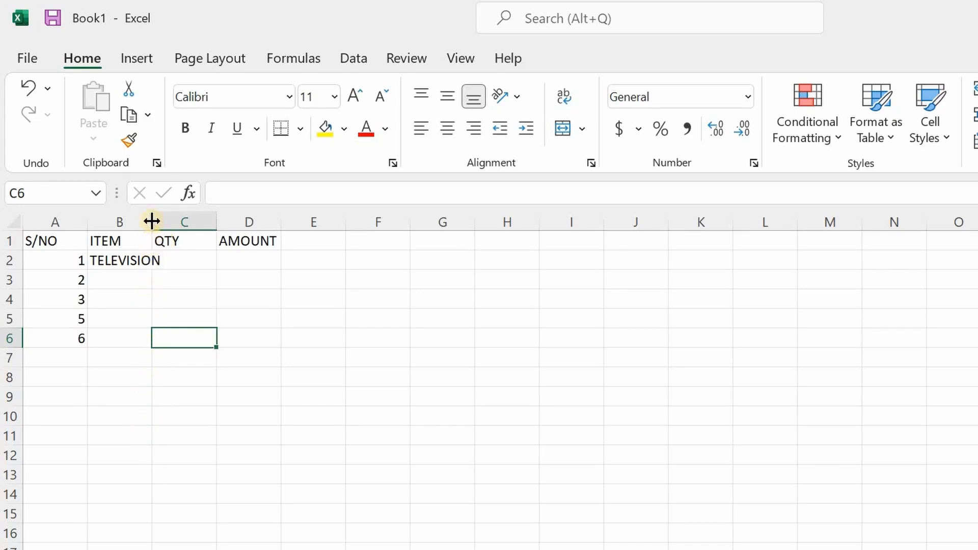
pyautogui.moveTo(151, 221); pyautogui.dragTo(210, 226)
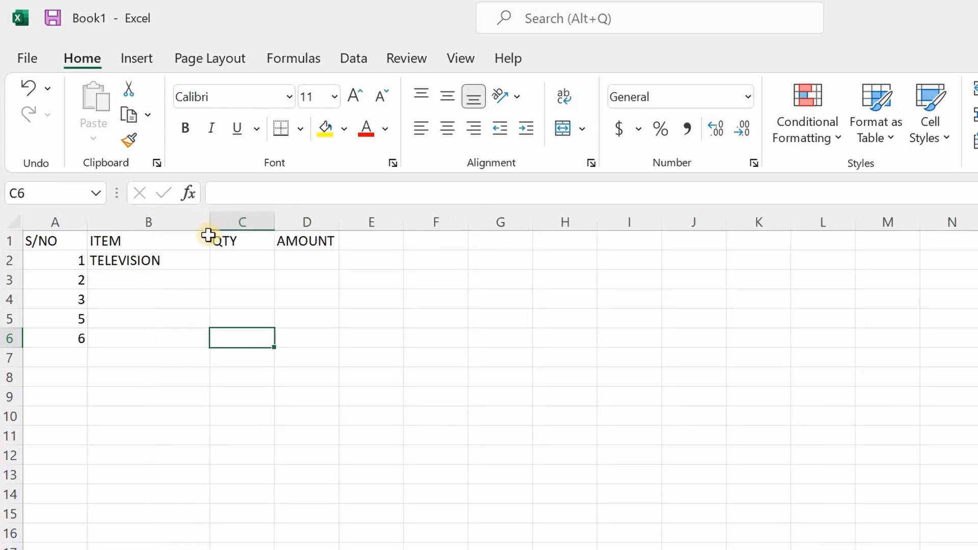
# Enter RADIO as the second item in cell B3
pyautogui.click(190, 275)
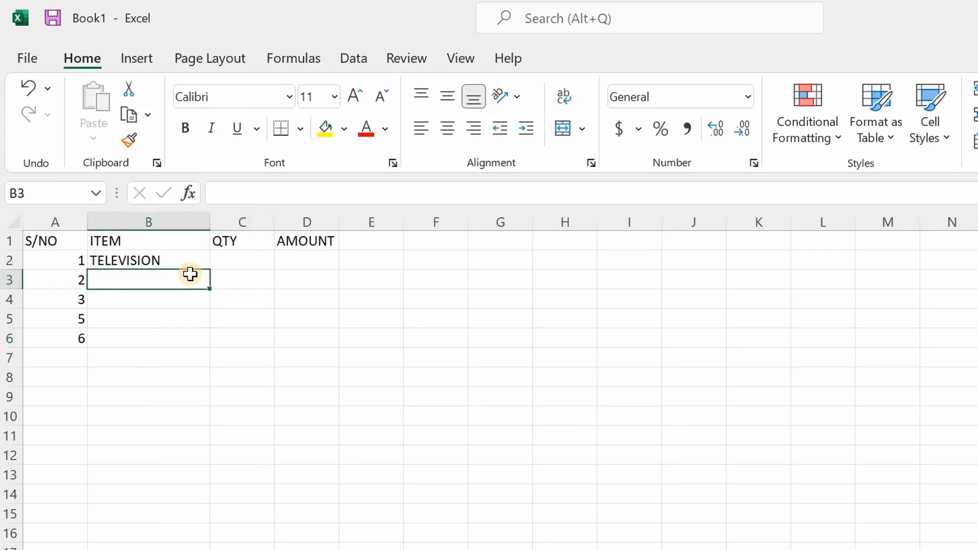
pyautogui.write('RADIO')
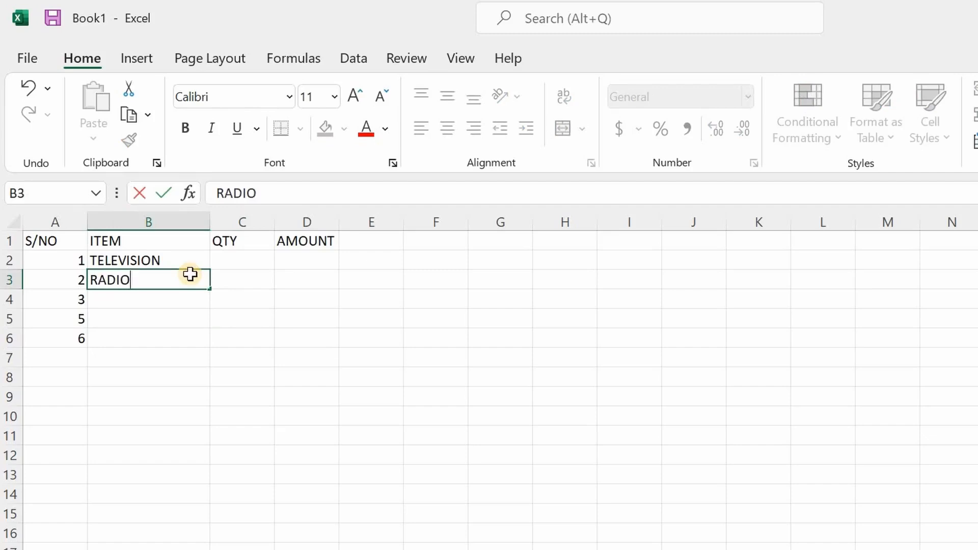
pyautogui.press('Return')
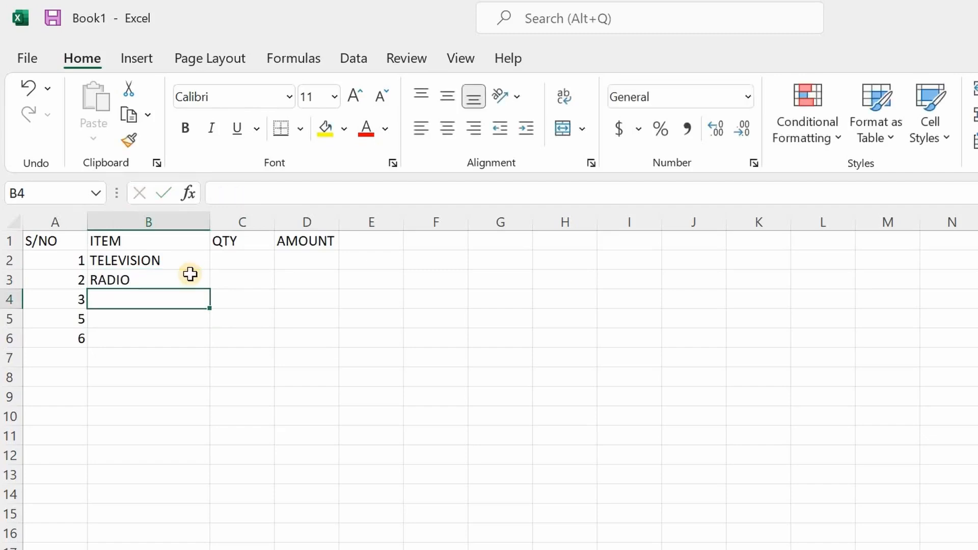
# Enter FAN as the third item in cell B4
pyautogui.write('FAN')
pyautogui.press('Return')
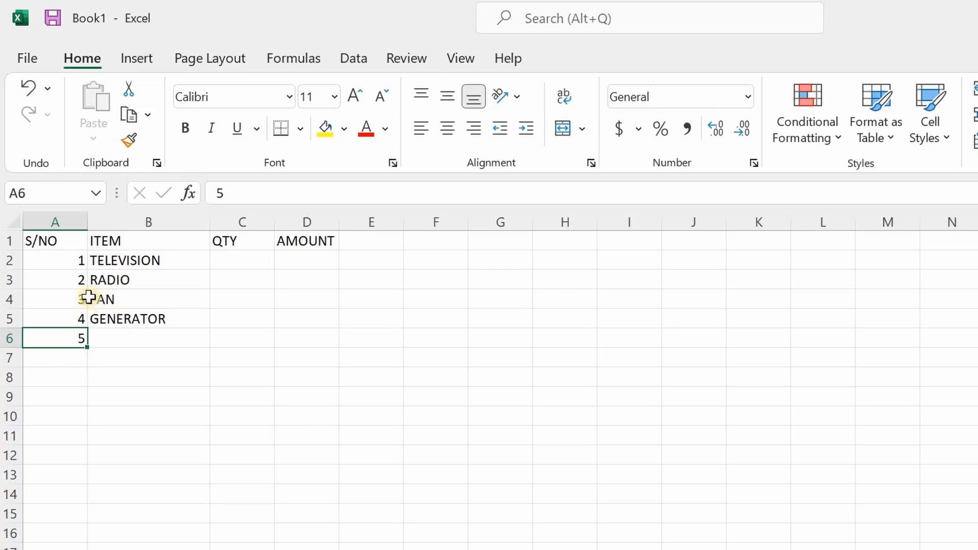
# Clear the serial numbers from cells A3 to A7, keeping only the 1 in cell A2
pyautogui.click(76, 283)
pyautogui.moveTo(76, 301); pyautogui.dragTo(75, 348)
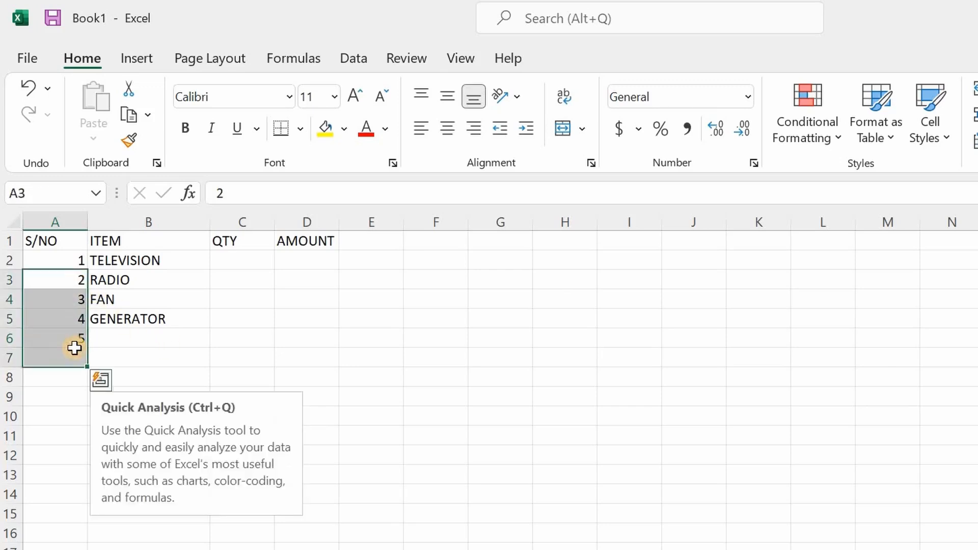
pyautogui.press('Delete')
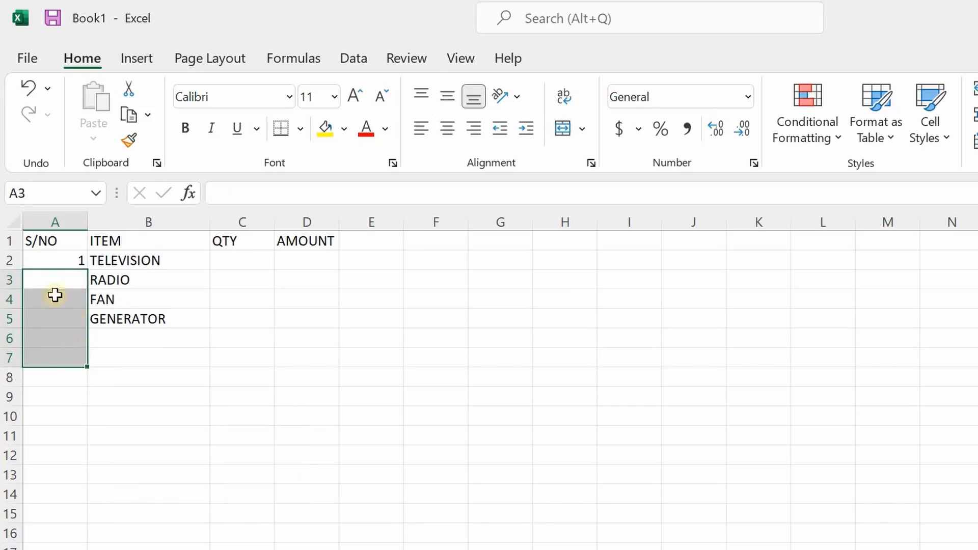
# Fill the S/NO column from cell A2 down to A5 as a series running from 1 to 4
pyautogui.click(62, 264)
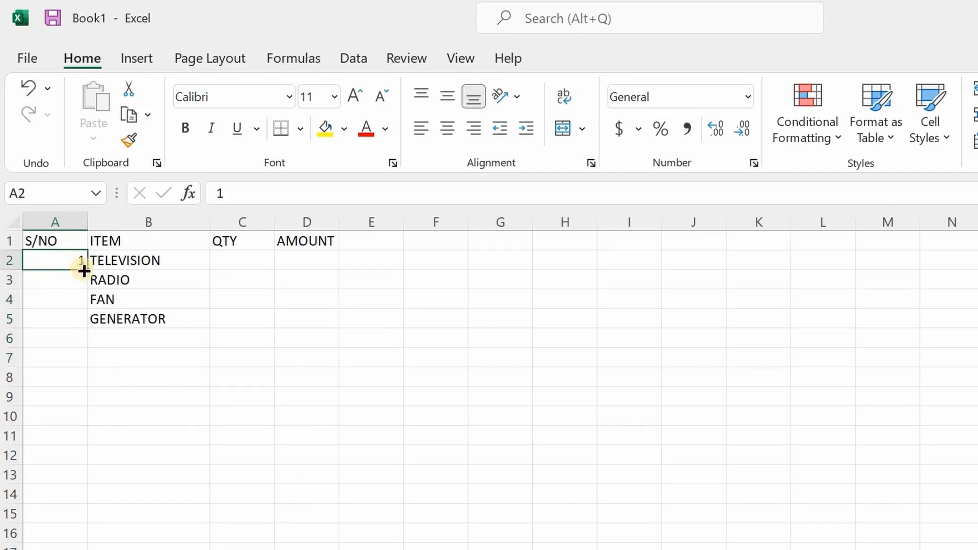
pyautogui.moveTo(89, 273); pyautogui.dragTo(85, 339)
pyautogui.moveTo(85, 339); pyautogui.dragTo(84, 337)
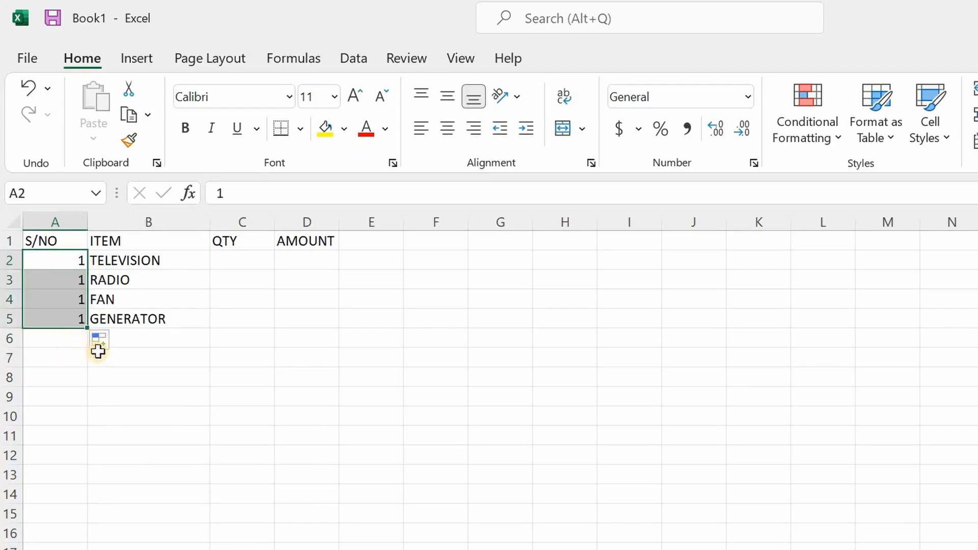
pyautogui.click(114, 346)
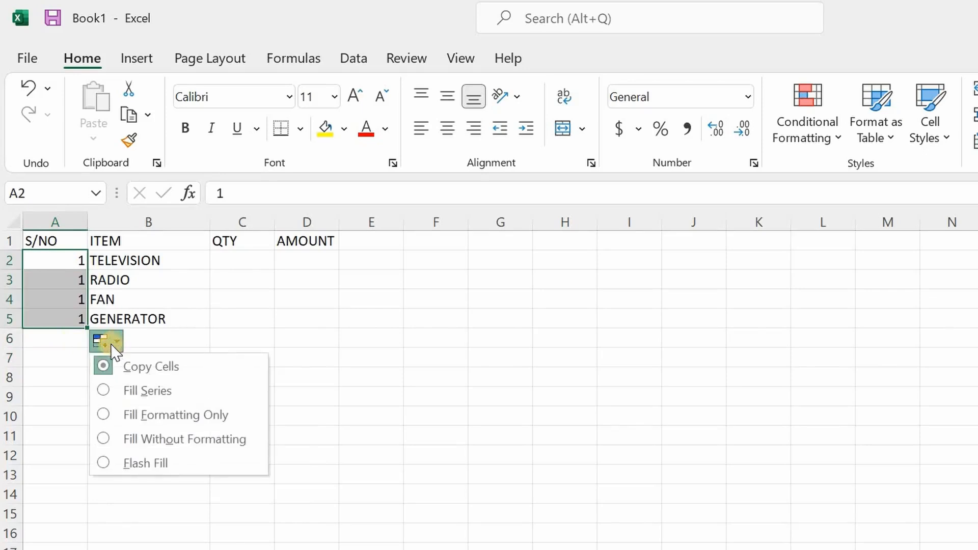
pyautogui.click(134, 391)
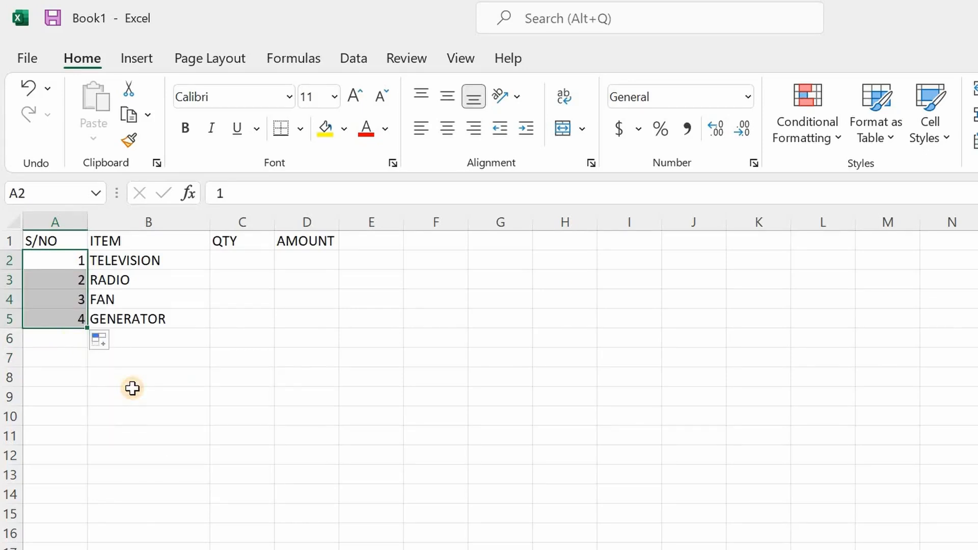
pyautogui.click(138, 379)
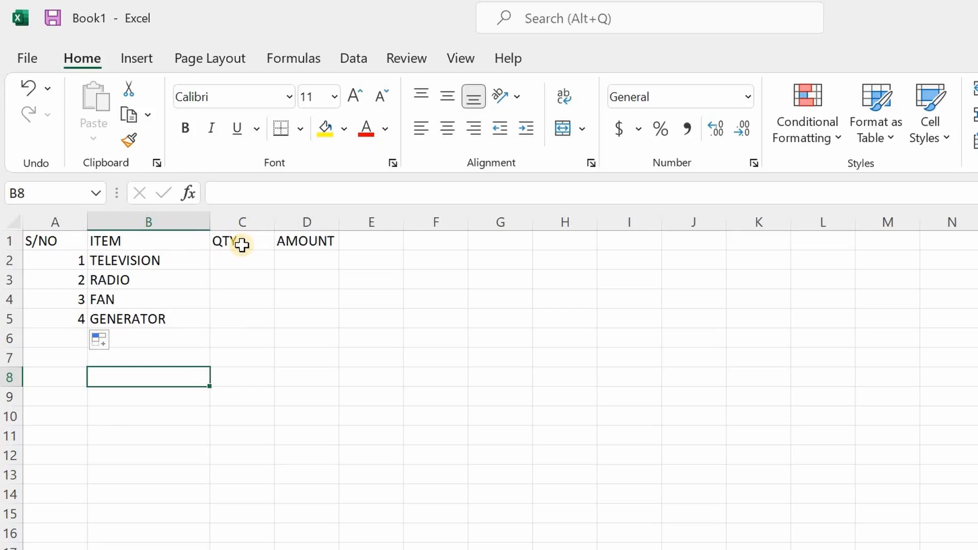
# Insert a new column before the QTY column and enter the heading UNIT PRICE in cell C1
pyautogui.rightClick(229, 221)
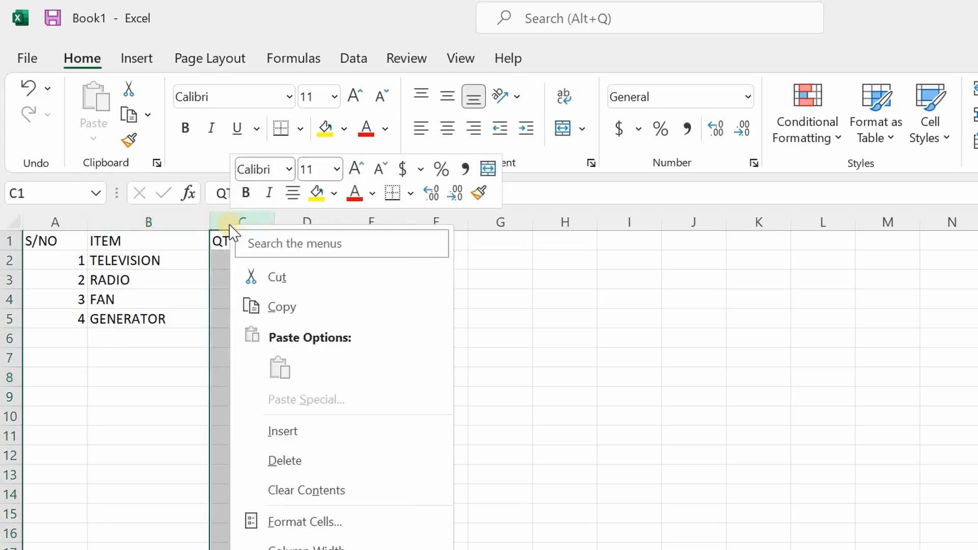
pyautogui.click(319, 434)
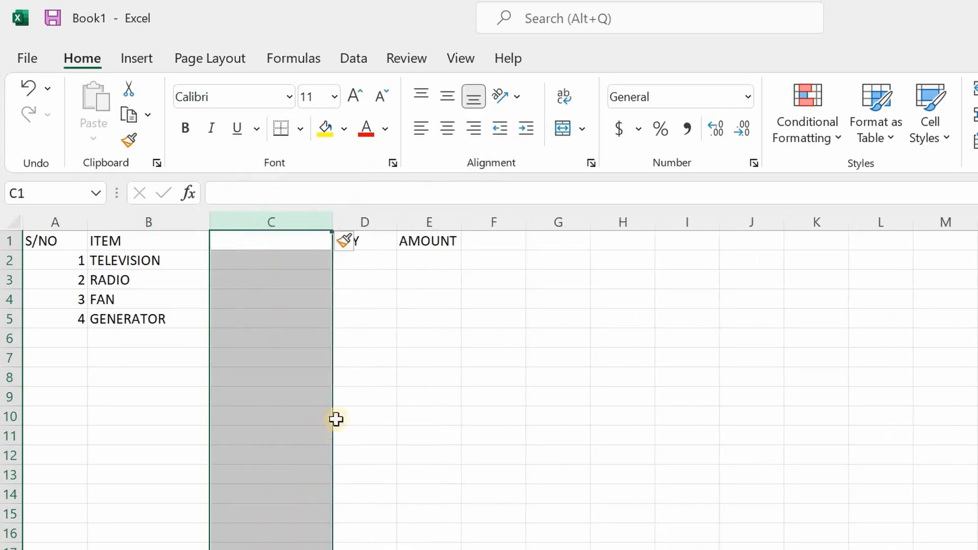
pyautogui.click(369, 361)
pyautogui.moveTo(409, 317); pyautogui.dragTo(415, 295)
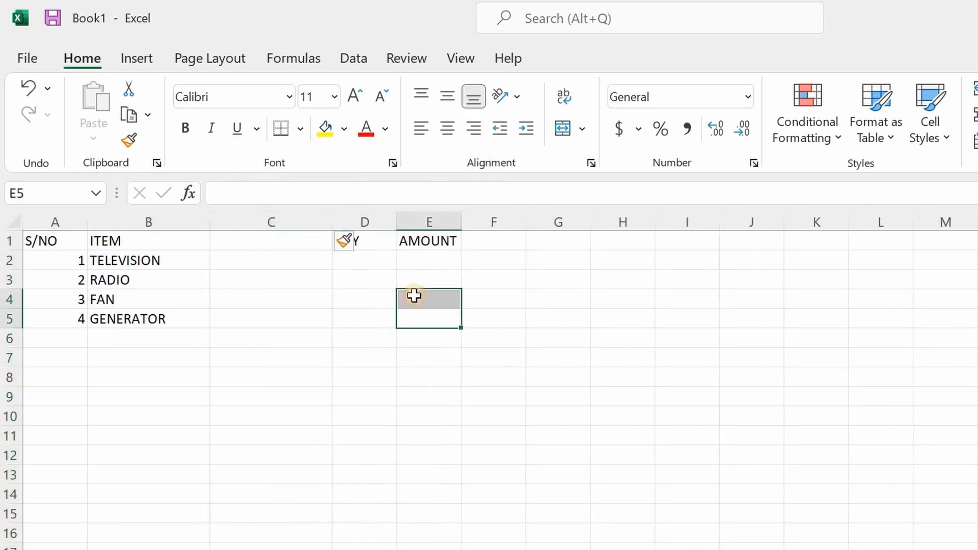
pyautogui.click(326, 242)
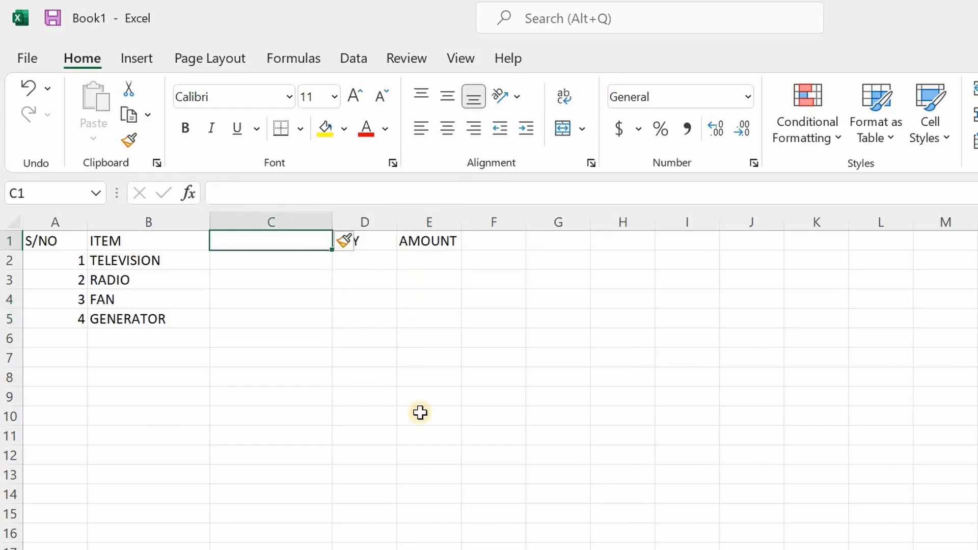
pyautogui.write('UNIT PRICE')
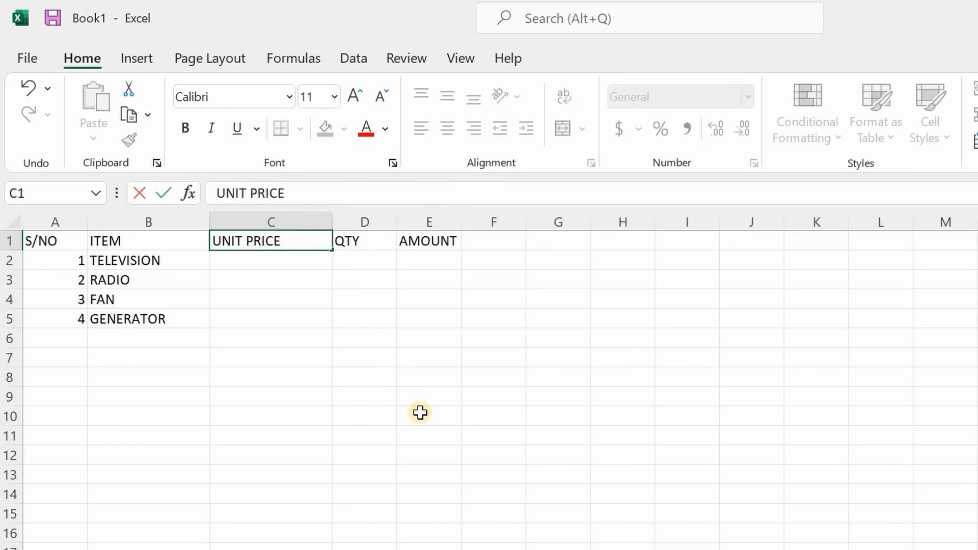
pyautogui.click(416, 414)
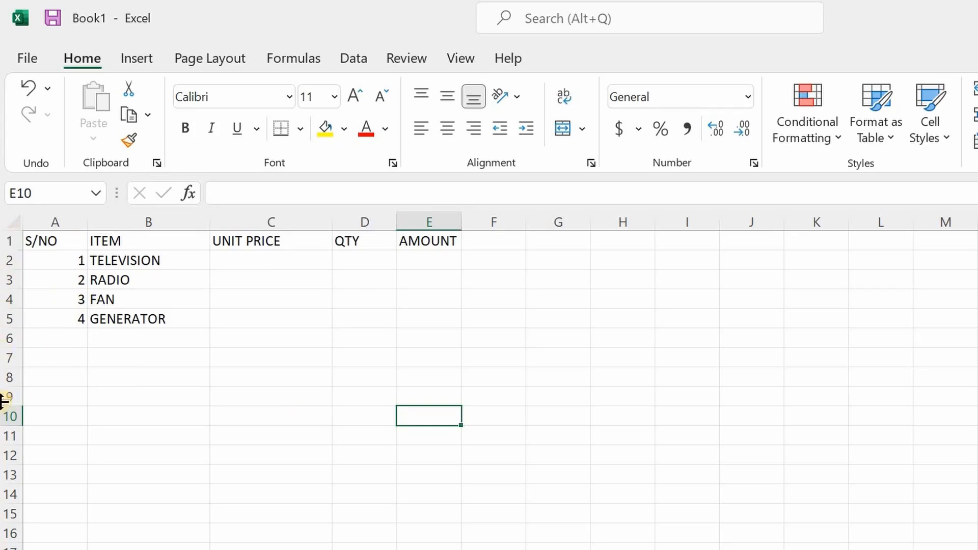
# Insert a blank row above the FAN row and delete that blank row again
pyautogui.rightClick(2, 300)
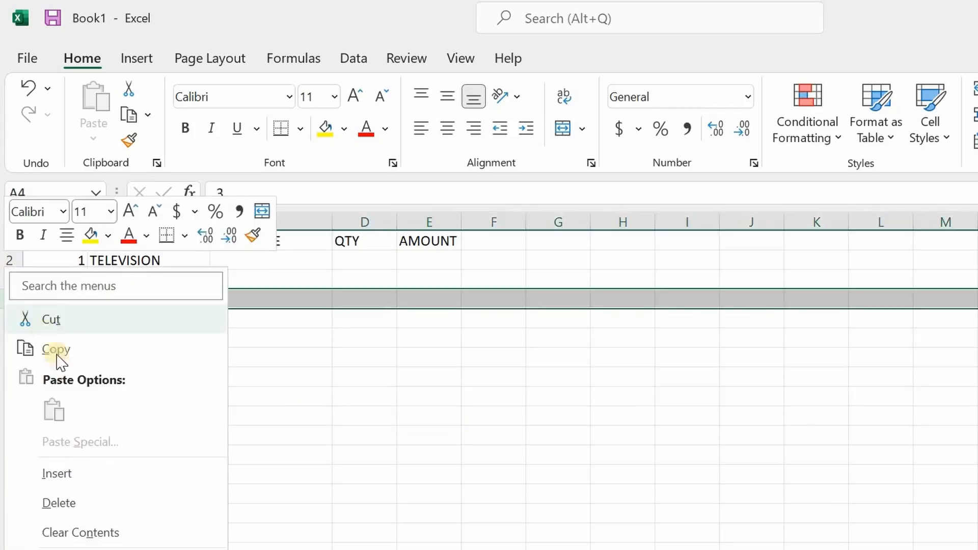
pyautogui.click(101, 473)
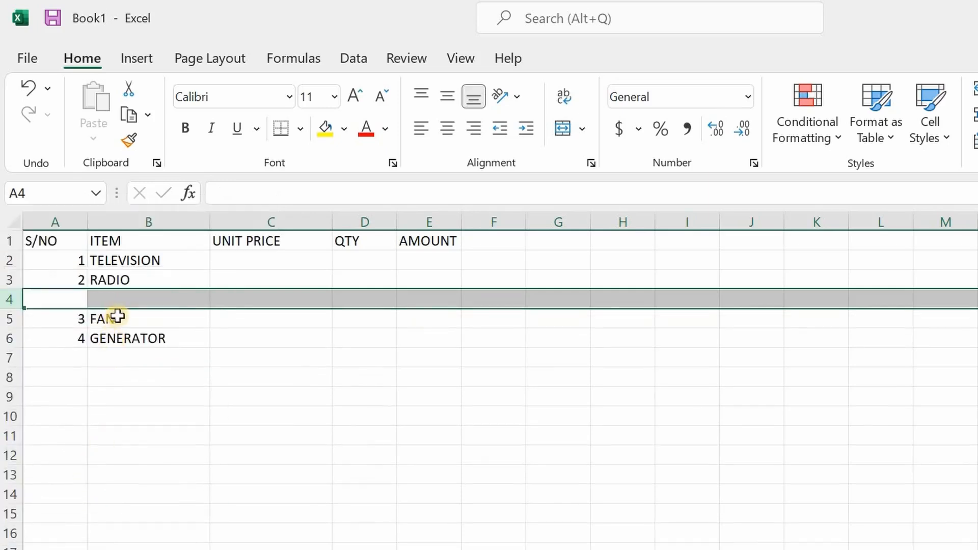
pyautogui.click(285, 363)
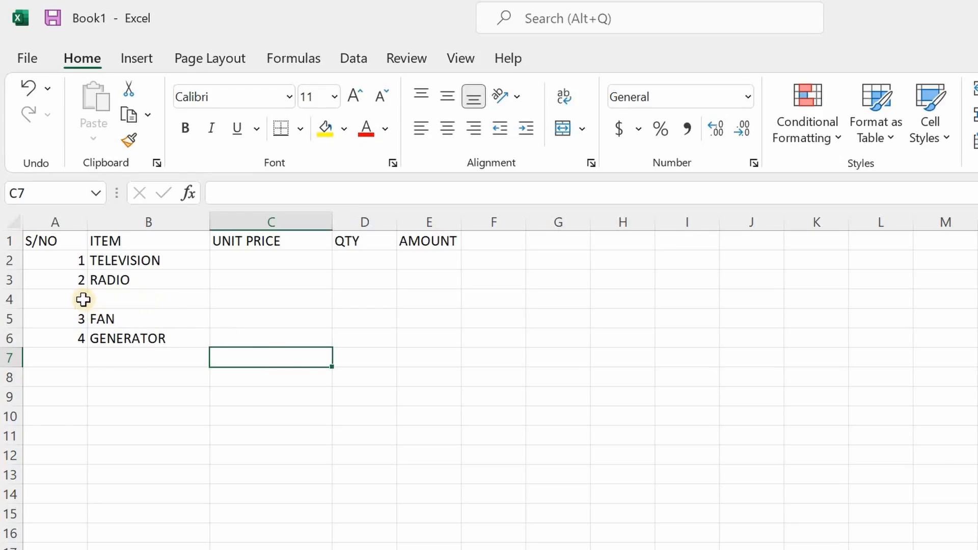
pyautogui.rightClick(3, 299)
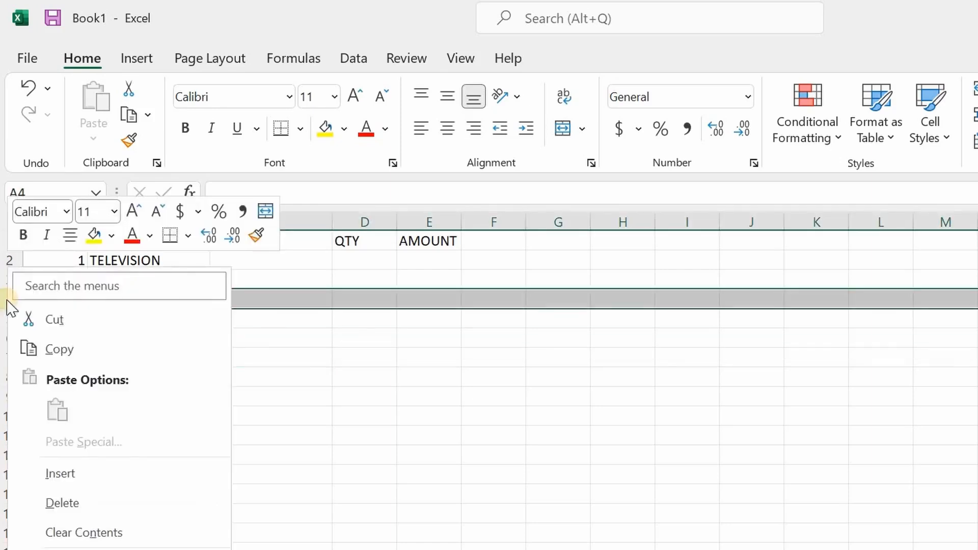
pyautogui.click(79, 505)
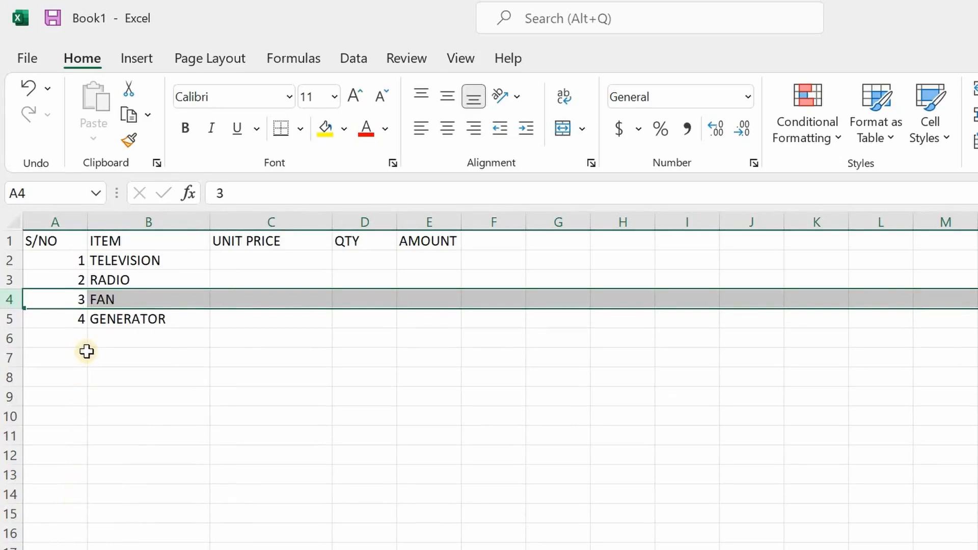
# Delete the entire QTY column from the item list
pyautogui.rightClick(360, 220)
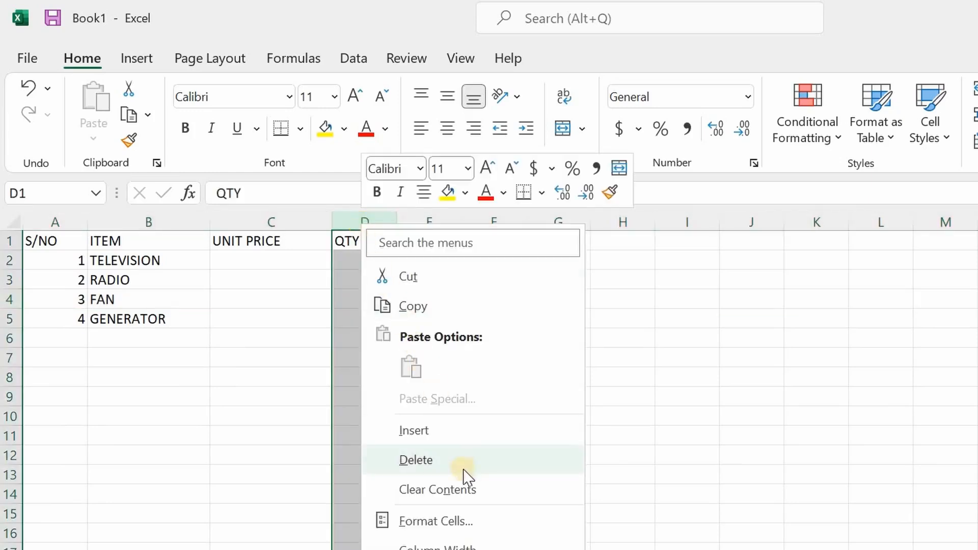
pyautogui.click(437, 461)
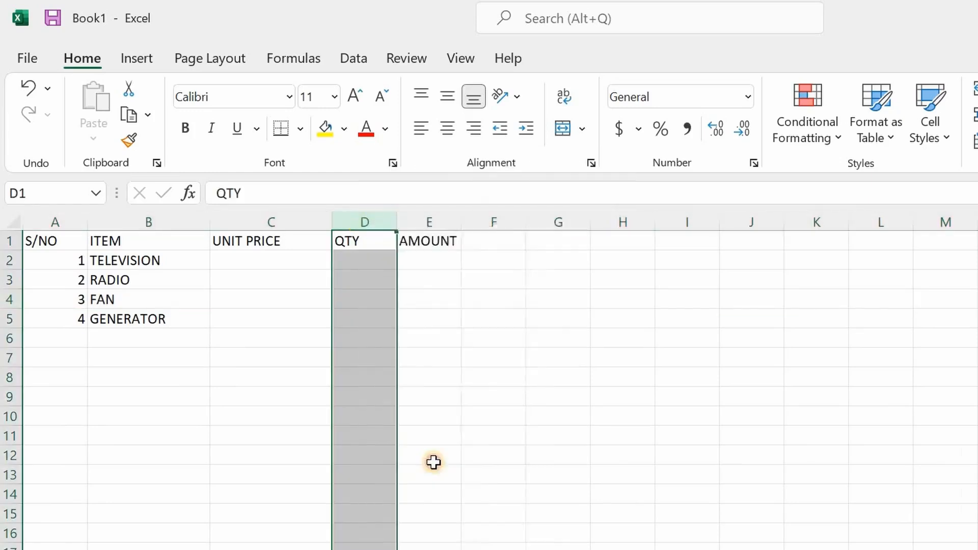
pyautogui.click(434, 464)
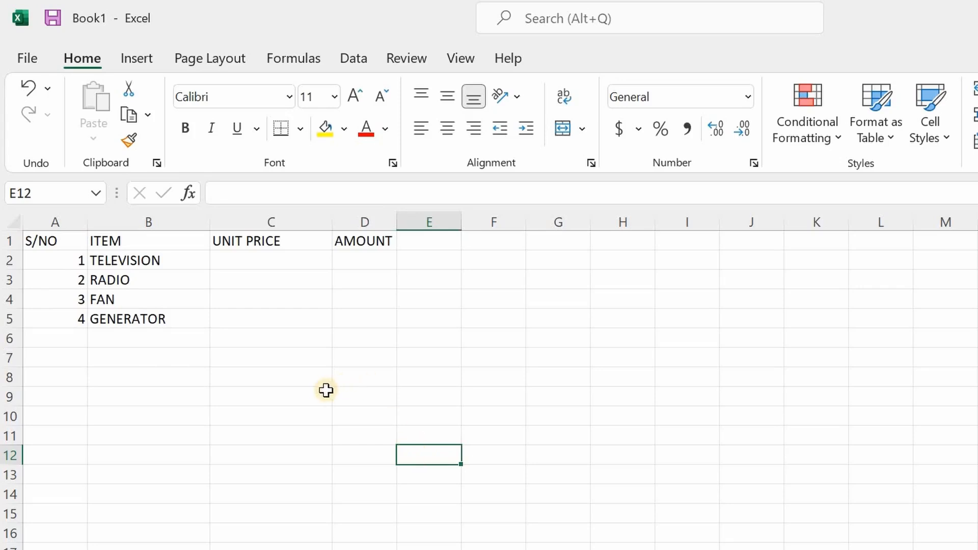
pyautogui.click(328, 363)
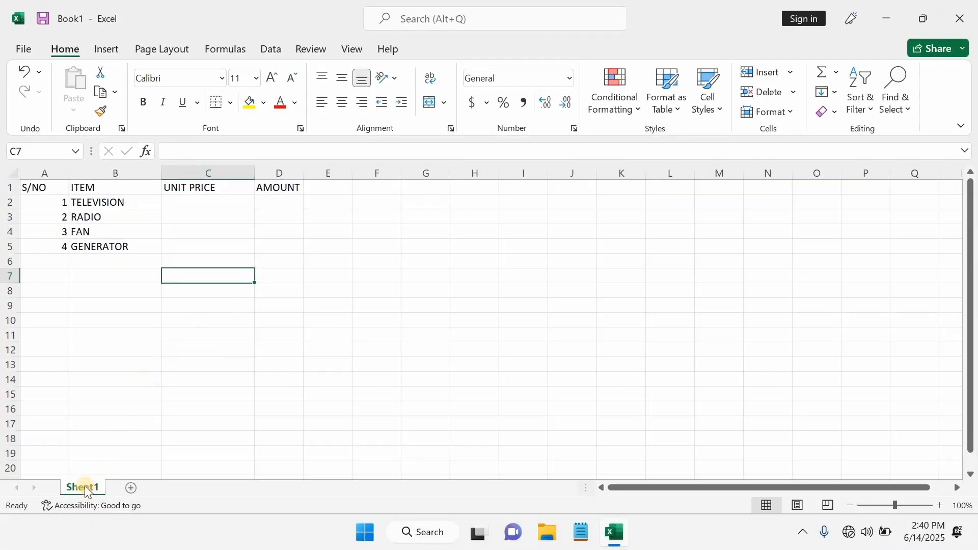
# Add a second worksheet, look back at Sheet1 and return to Sheet2
pyautogui.click(131, 488)
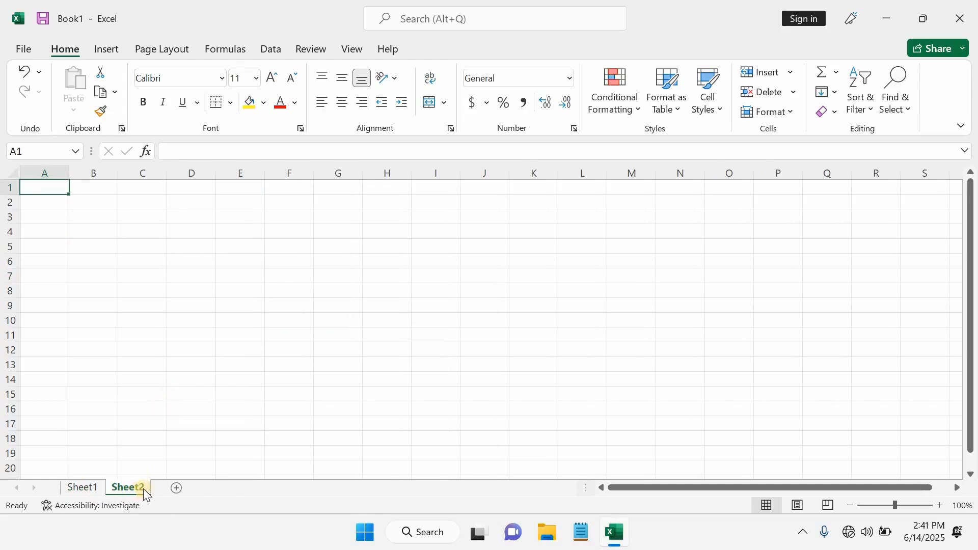
pyautogui.click(89, 490)
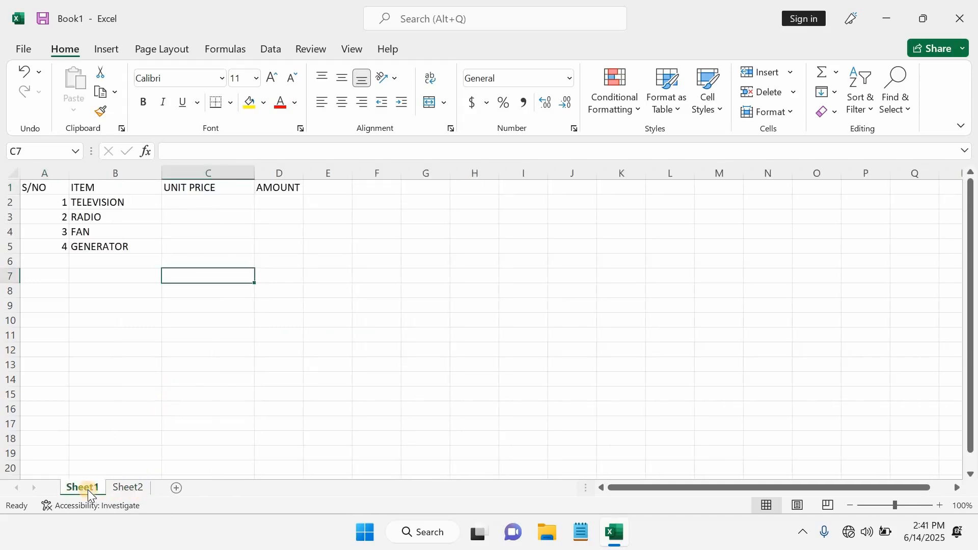
pyautogui.click(130, 489)
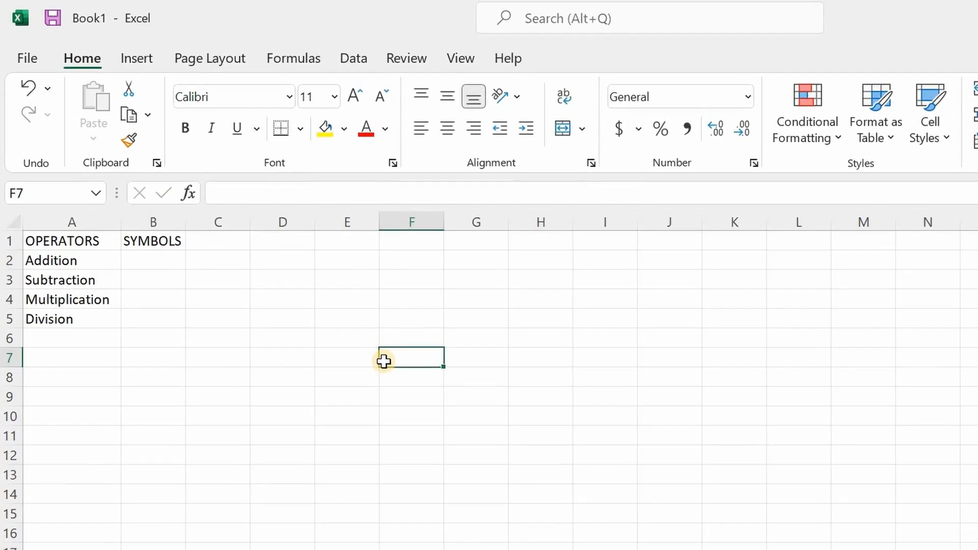
# Enter the symbols +, - and * for Addition, Subtraction and Multiplication in cells B2 to B4
pyautogui.click(151, 263)
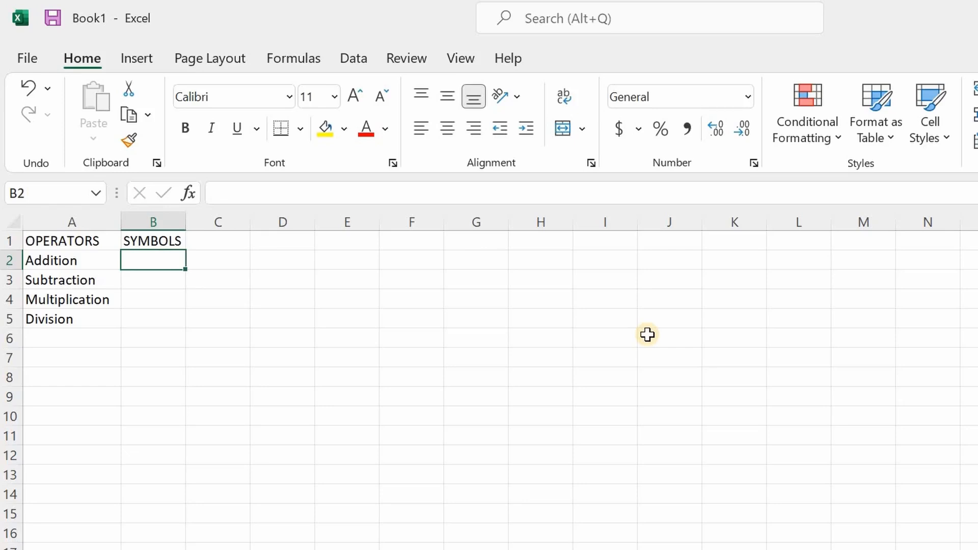
pyautogui.write('+')
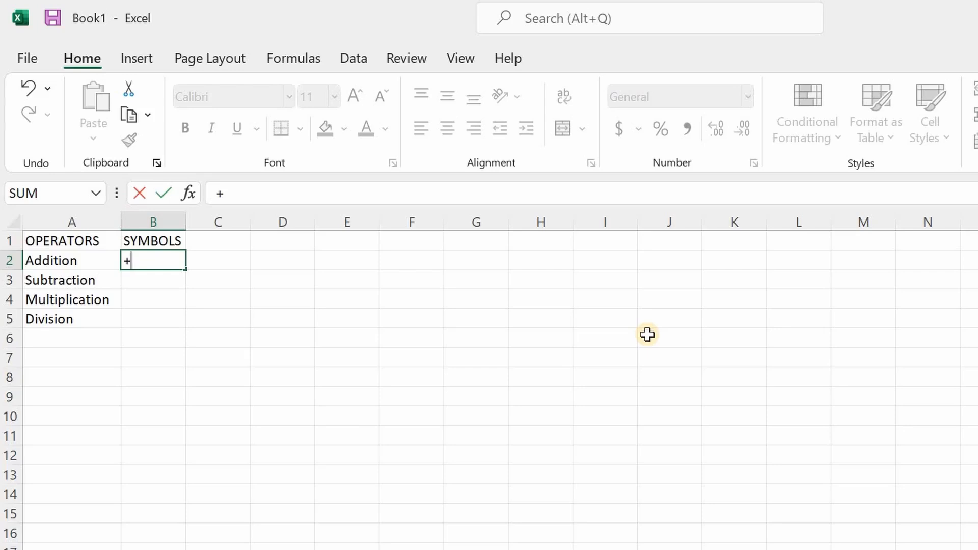
pyautogui.press('Return')
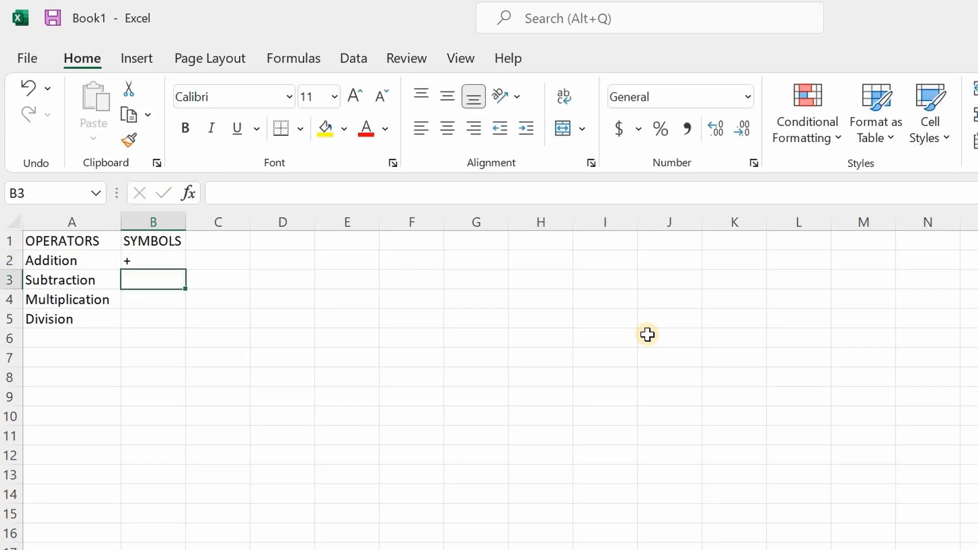
pyautogui.write('-')
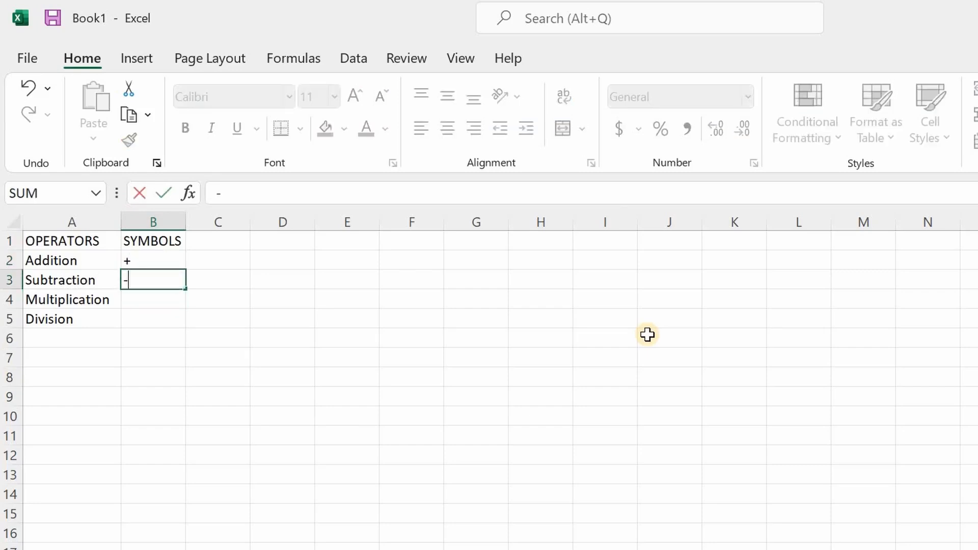
pyautogui.press('Return')
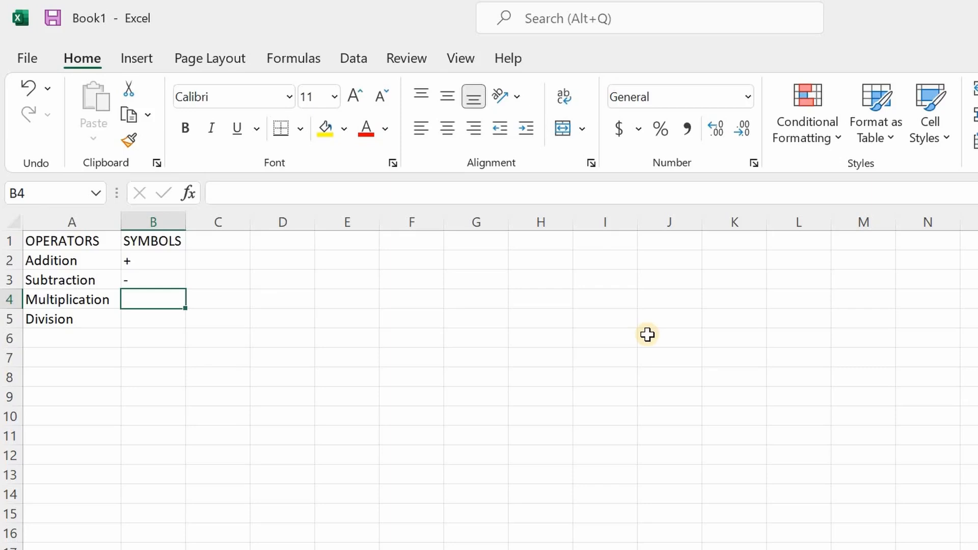
pyautogui.write('*')
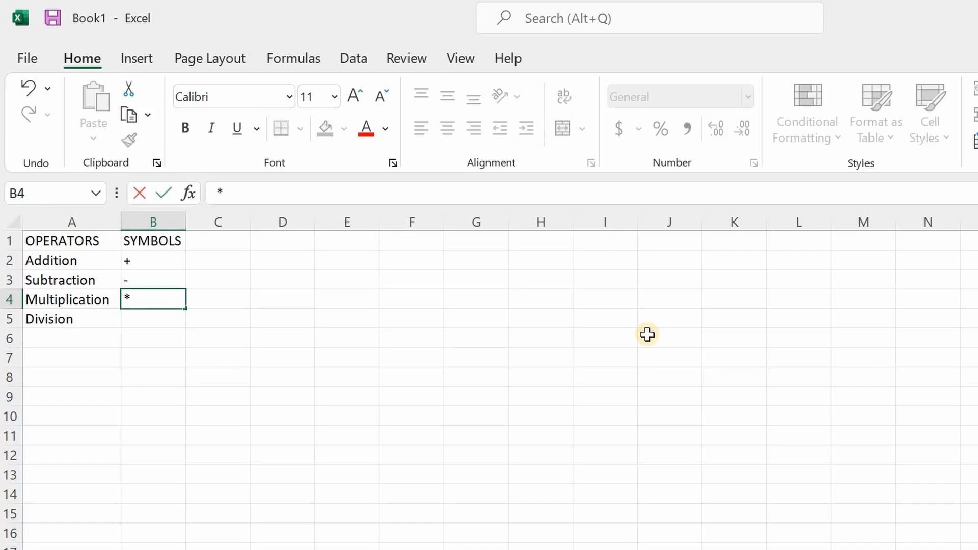
pyautogui.press('Return')
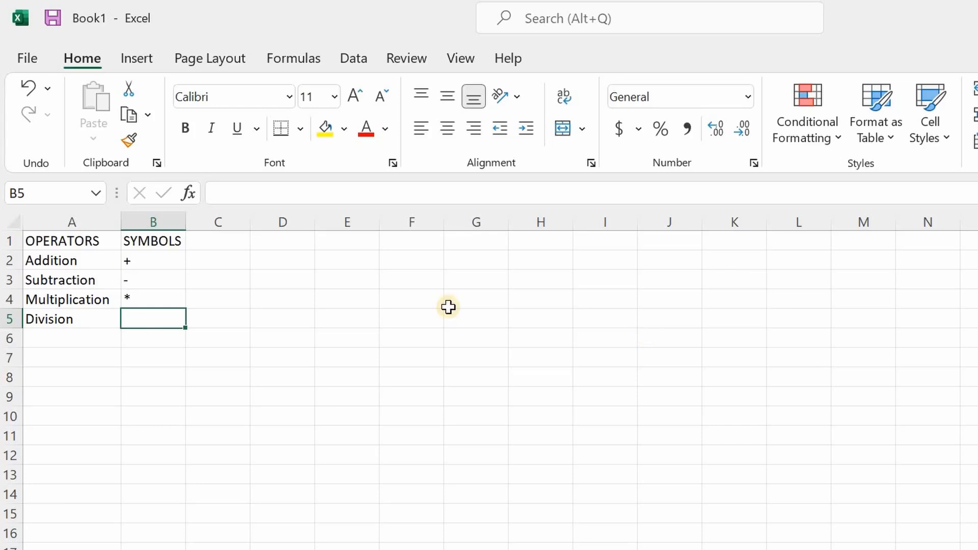
pyautogui.doubleClick(581, 447)
pyautogui.write('//')
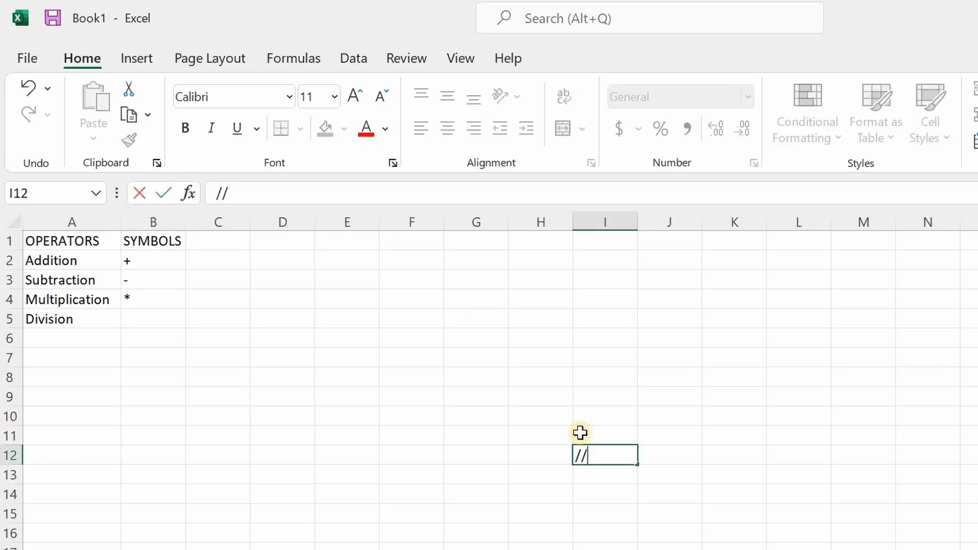
pyautogui.press('BackSpace')
pyautogui.press('BackSpace')
pyautogui.click(159, 316)
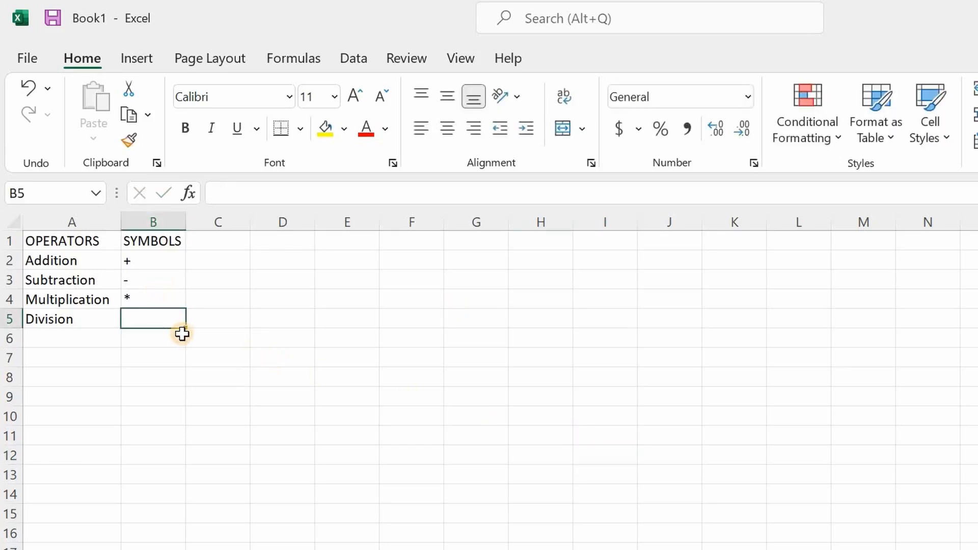